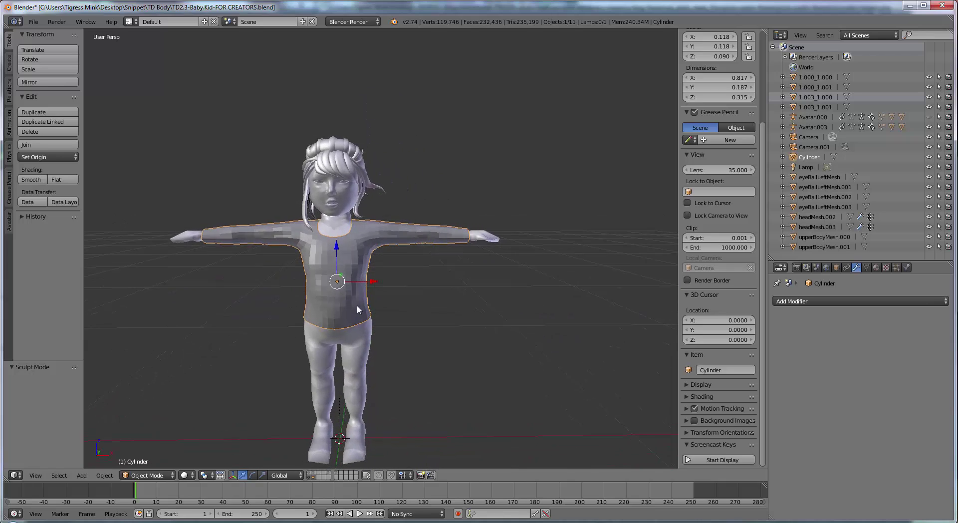
# Reveal all hidden objects in the scene to bring back the avatar's armature
pyautogui.scroll(3, 352, 301)
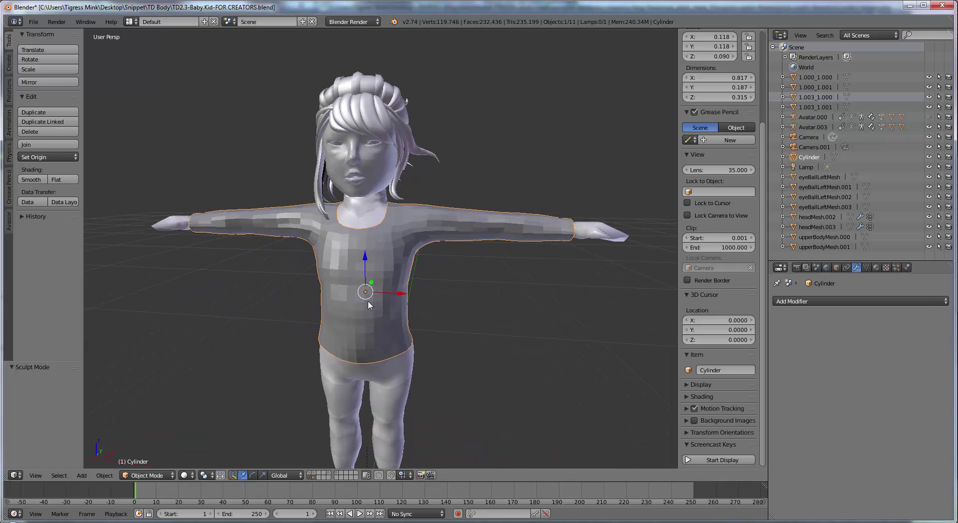
pyautogui.hotkey('alt', 'h')
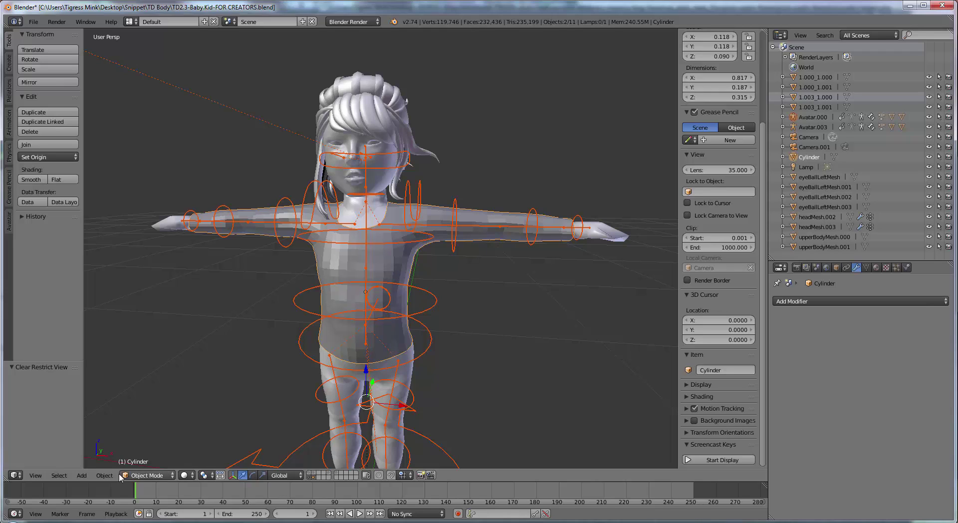
pyautogui.click(81, 475)
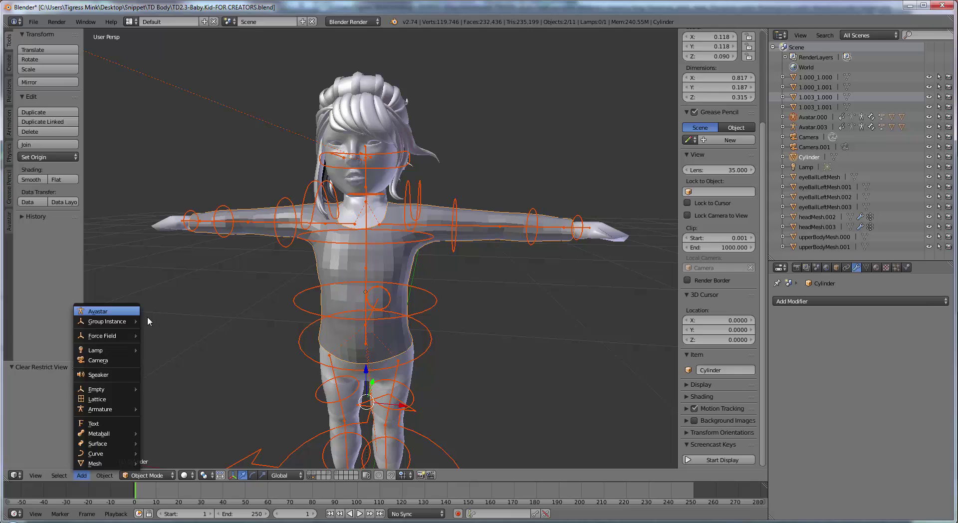
pyautogui.moveTo(397, 300); pyautogui.dragTo(364, 320, button='middle')
pyautogui.scroll(1, 384, 307)
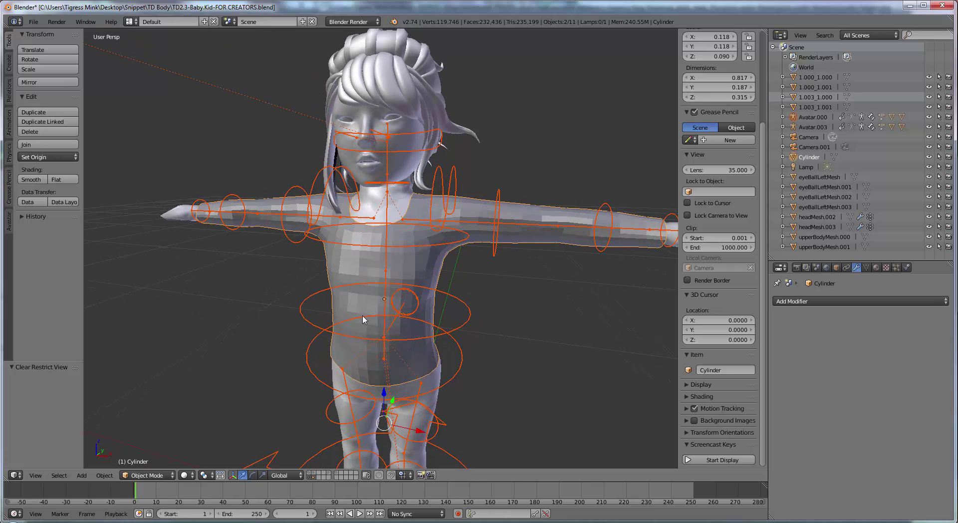
# Select the shirt mesh (Cylinder) together with the Avatar.000 armature, keeping the armature as the active object
pyautogui.rightClick(434, 265)
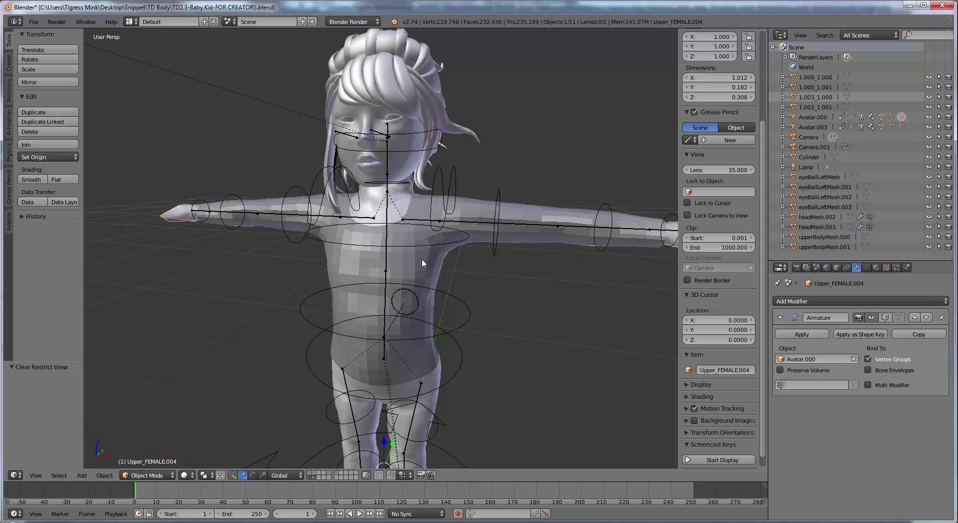
pyautogui.keyDown('shift'); pyautogui.rightClick(470, 311); pyautogui.keyUp('shift')
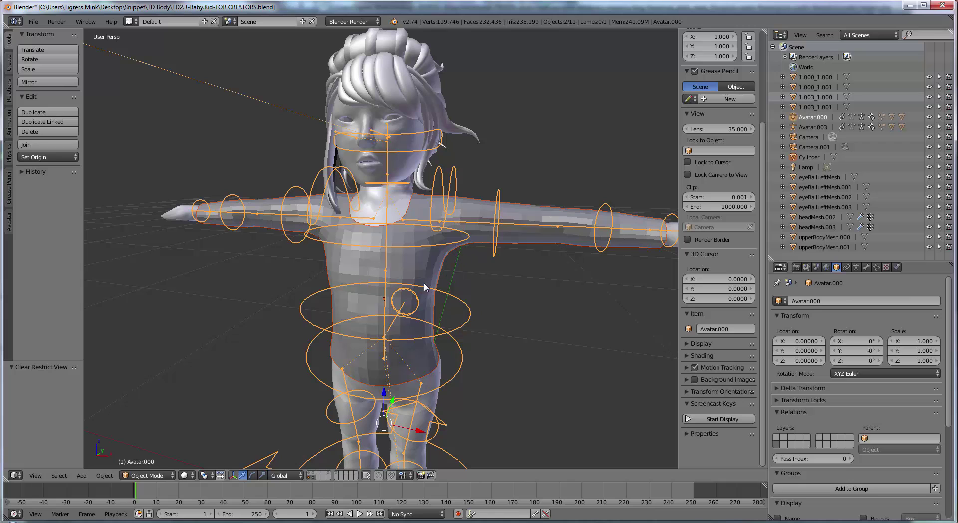
pyautogui.moveTo(425, 287); pyautogui.dragTo(426, 405, button='middle')
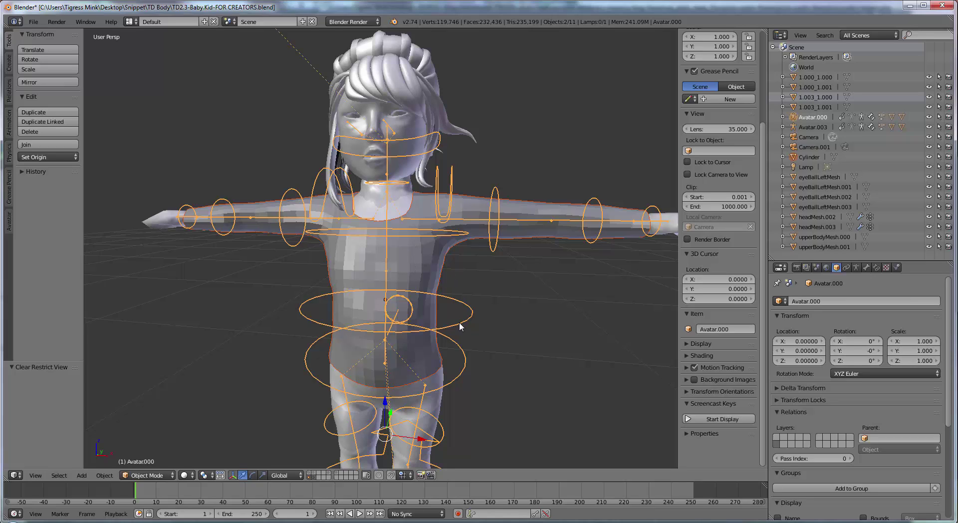
# Bring up the Avastar skinning tools and widen the tool shelf so their labels are readable
pyautogui.click(8, 226)
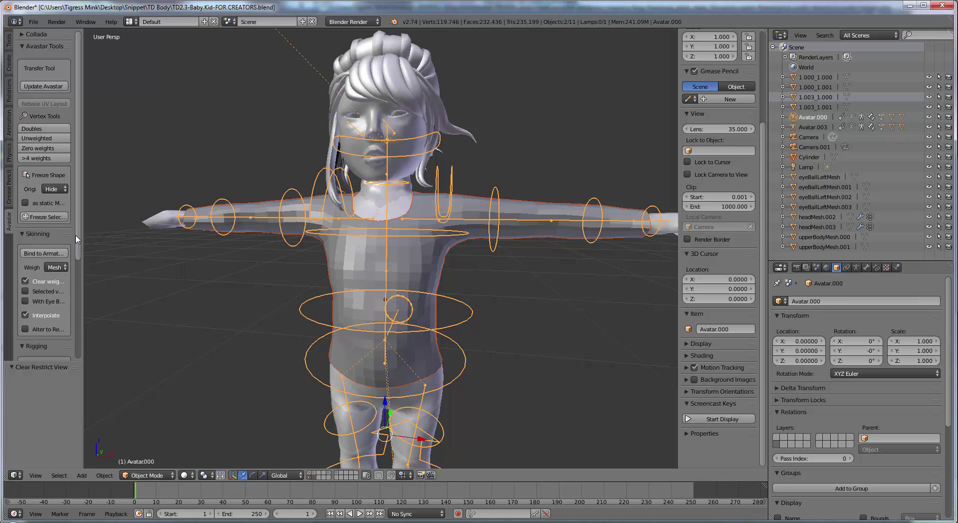
pyautogui.scroll(-3, 80, 230)
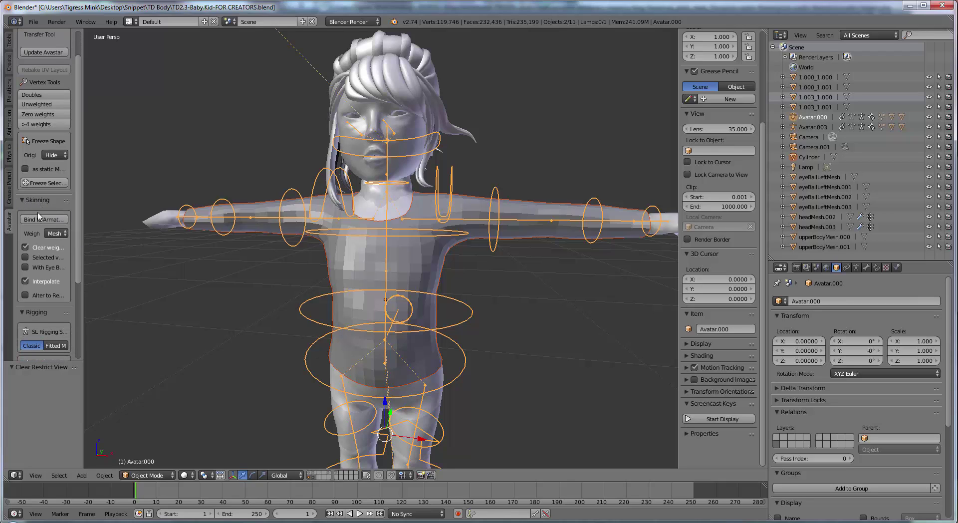
pyautogui.moveTo(90, 250); pyautogui.dragTo(124, 250)
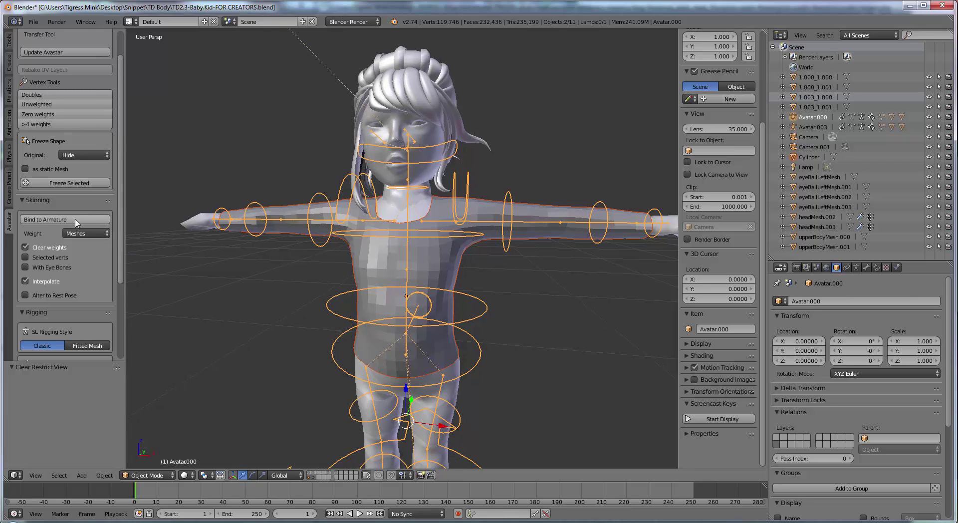
# Set the weight source for binding the shirt to Meshes
pyautogui.keyDown('shift'); pyautogui.moveTo(427, 270); pyautogui.dragTo(406, 253, button='middle'); pyautogui.keyUp('shift')
pyautogui.scroll(3, 359, 242)
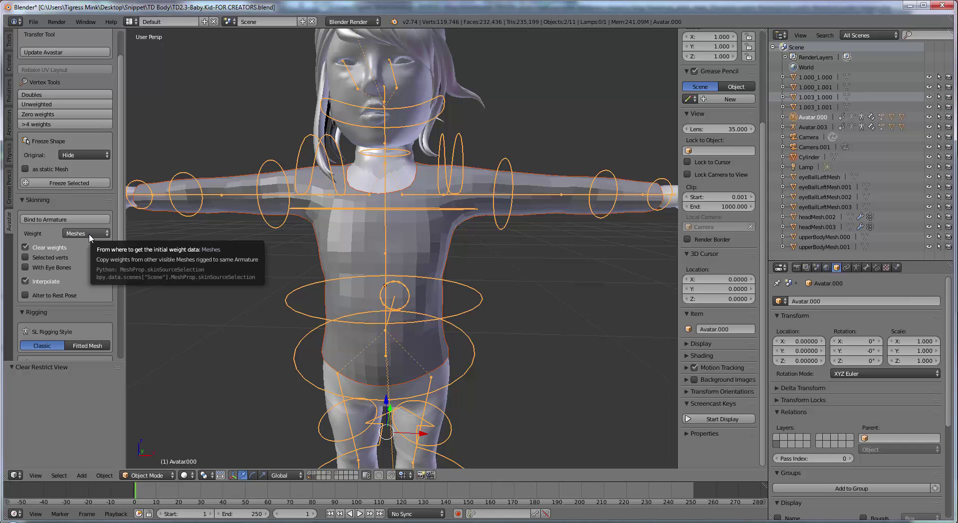
pyautogui.keyDown('shift'); pyautogui.moveTo(397, 229); pyautogui.dragTo(421, 238, button='middle'); pyautogui.keyUp('shift')
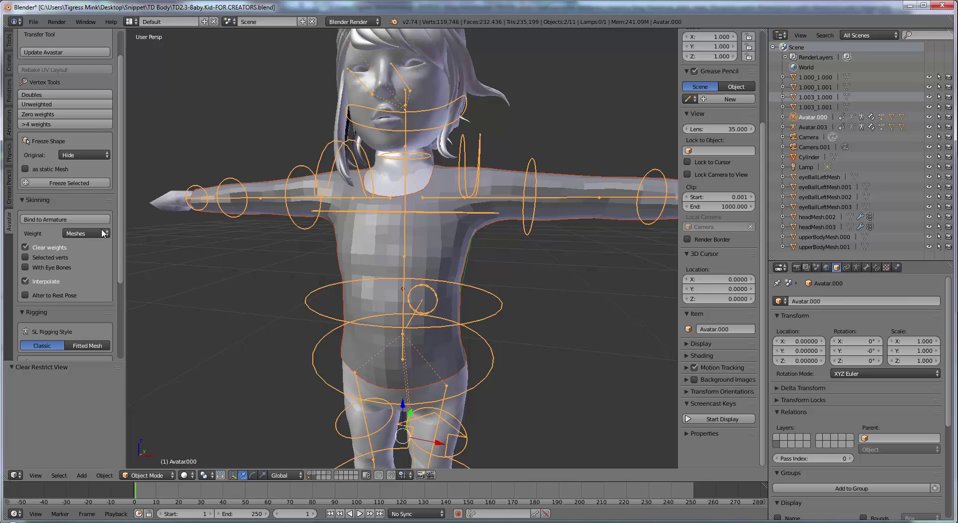
pyautogui.click(81, 234)
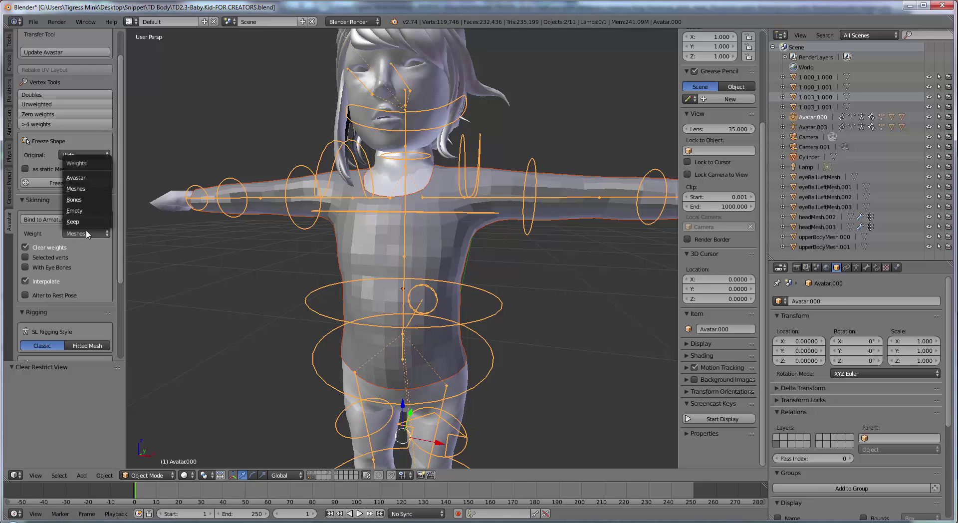
pyautogui.click(84, 190)
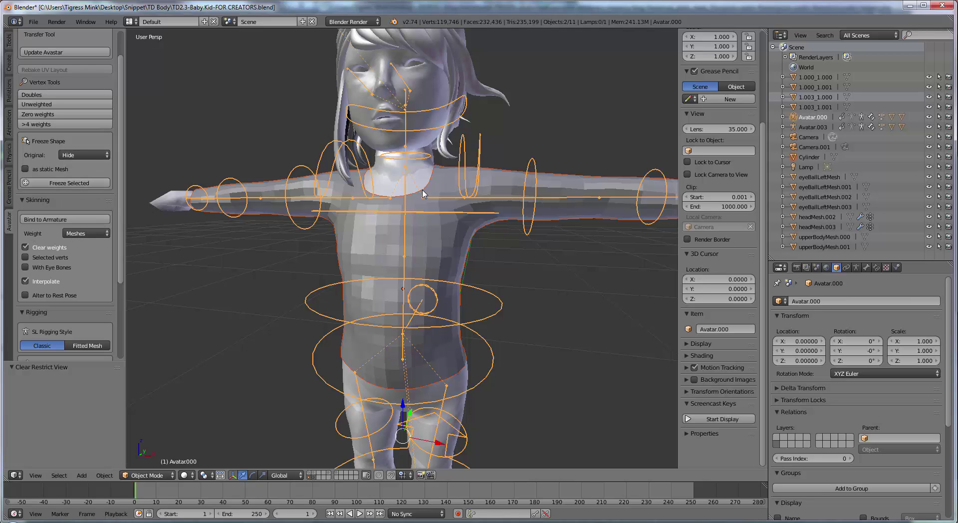
# Examine the shirt's sleeves, shoulders and torso against the body and armature from several angles
pyautogui.moveTo(423, 194)
pyautogui.mouseDown(button='middle')
pyautogui.moveTo(456, 214)
pyautogui.moveTo(419, 187)
pyautogui.mouseUp(button='middle')
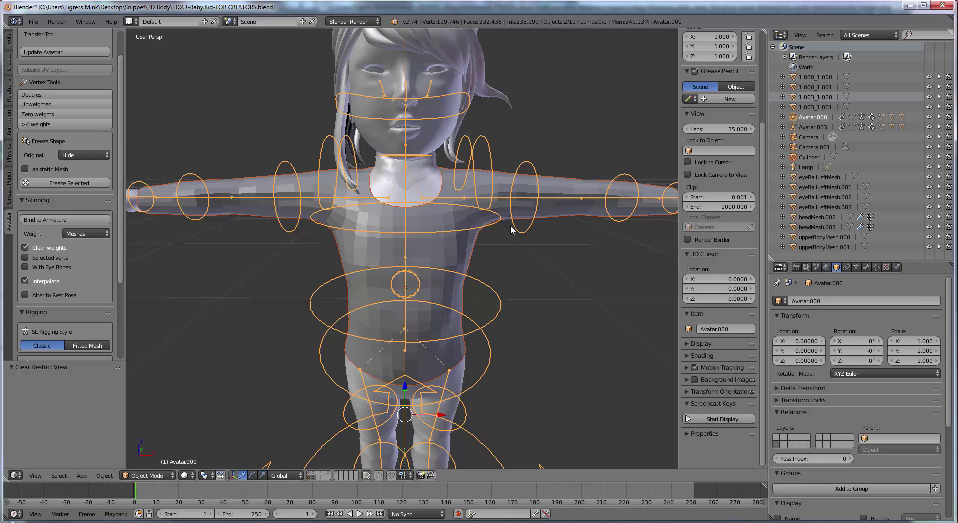
pyautogui.moveTo(565, 203); pyautogui.dragTo(413, 251, button='middle')
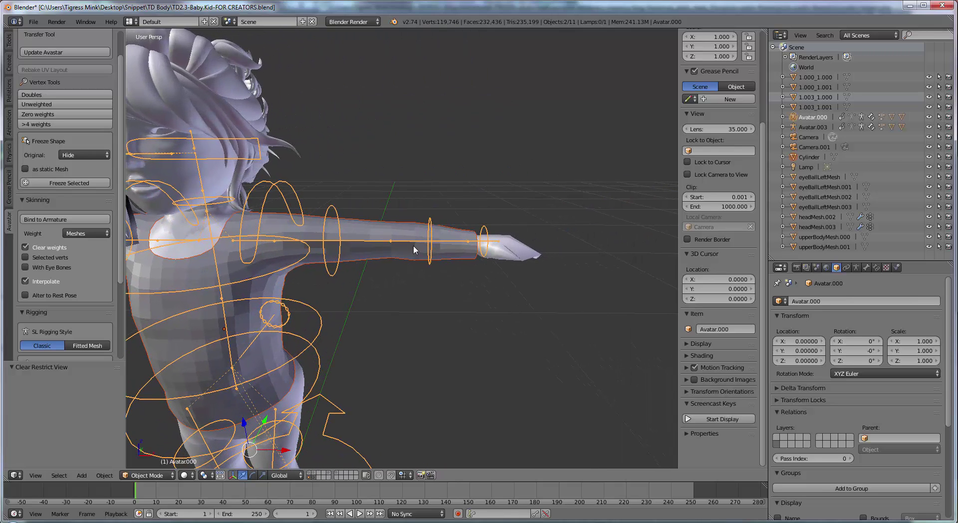
pyautogui.scroll(2, 410, 247)
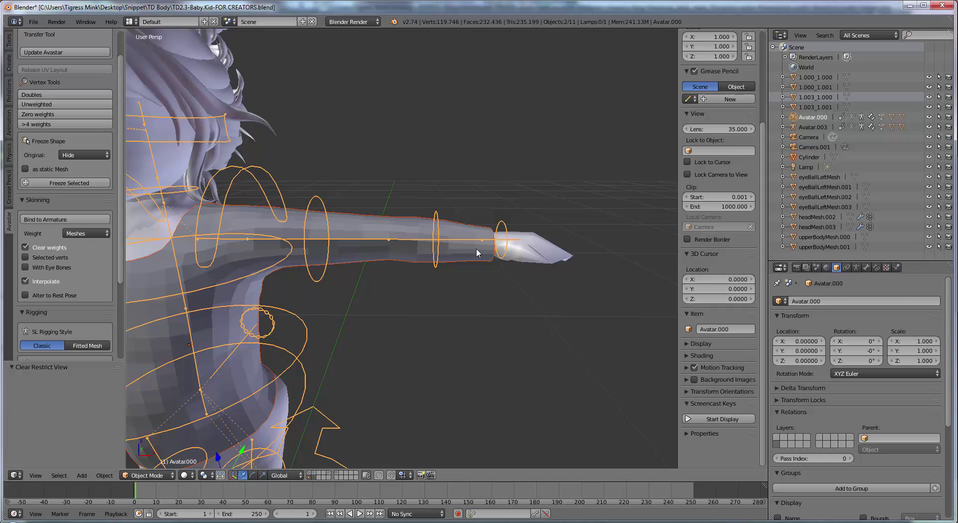
pyautogui.moveTo(225, 256); pyautogui.dragTo(457, 200, button='middle')
pyautogui.scroll(-1, 392, 223)
pyautogui.scroll(3, 378, 254)
pyautogui.scroll(-3, 484, 266)
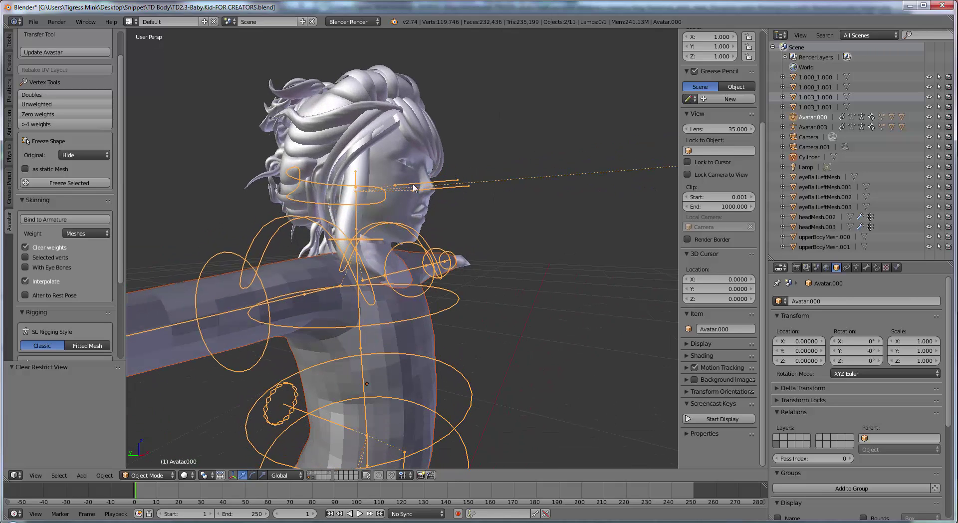
pyautogui.moveTo(422, 311); pyautogui.dragTo(375, 262, button='middle')
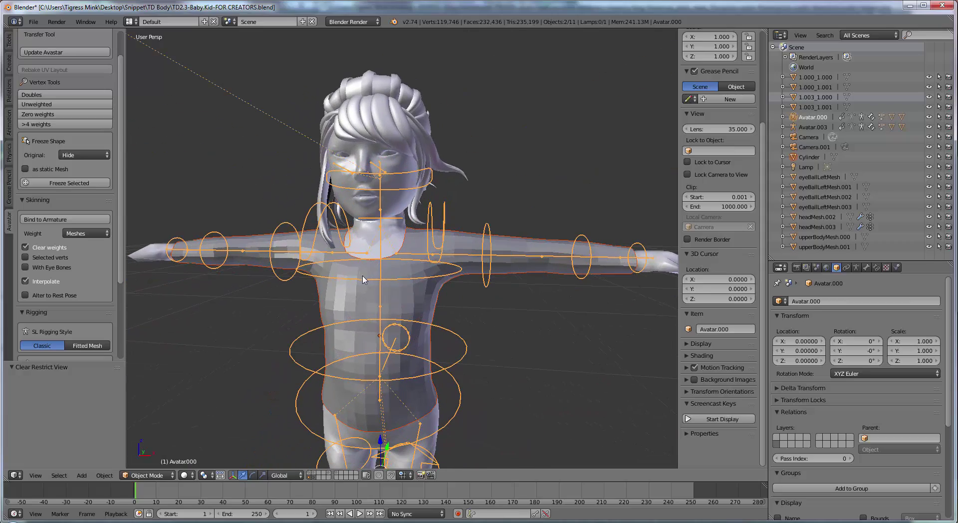
pyautogui.keyDown('shift'); pyautogui.moveTo(379, 303); pyautogui.dragTo(359, 255, button='middle'); pyautogui.keyUp('shift')
# Set the weight source to Empty and bind the shirt to the Avatar.000 armature
pyautogui.click(86, 234)
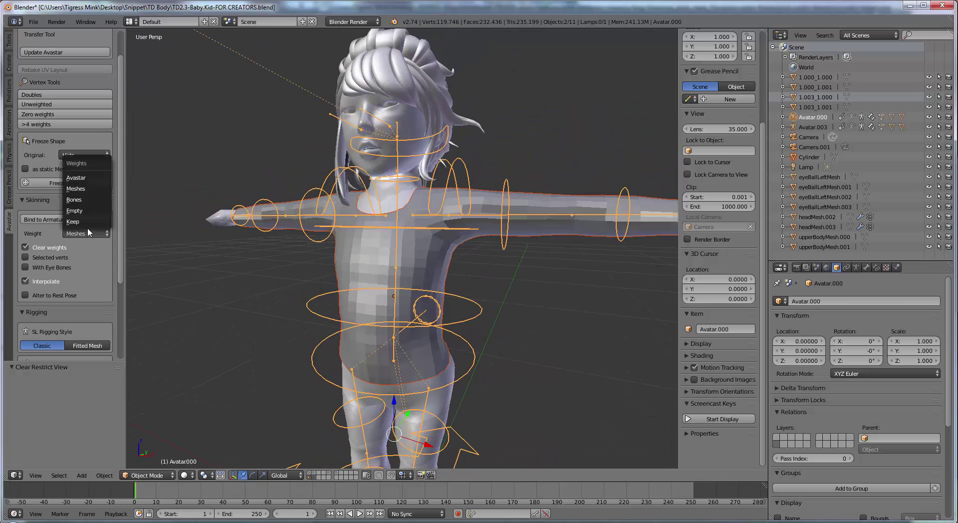
pyautogui.click(75, 211)
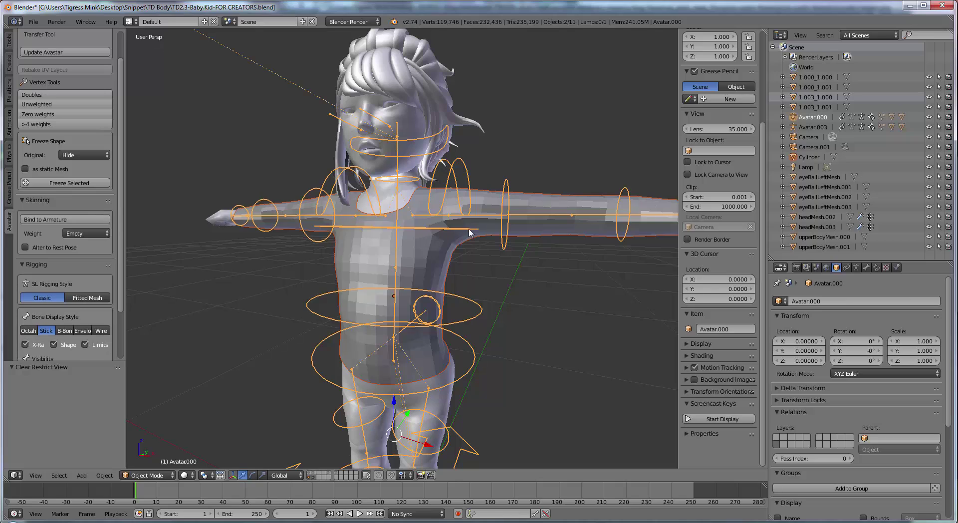
pyautogui.moveTo(435, 249); pyautogui.dragTo(418, 263, button='middle')
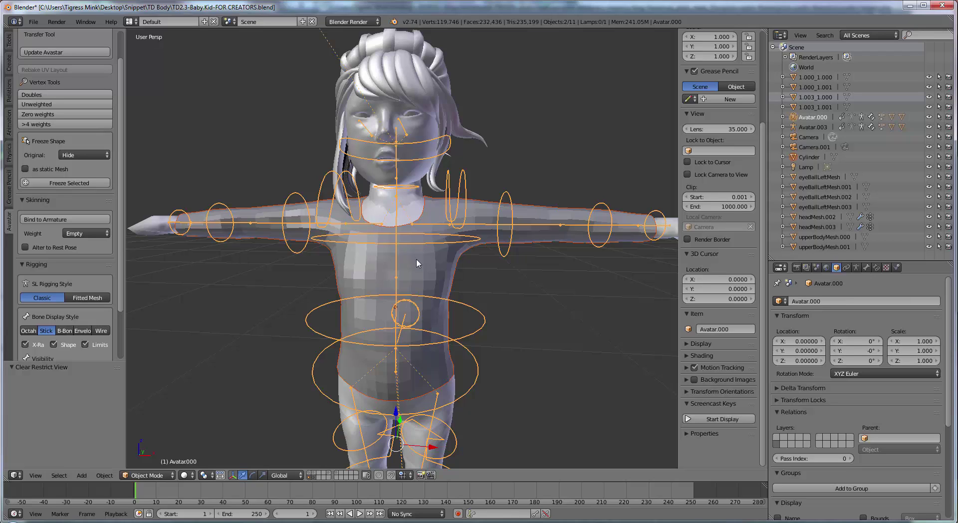
pyautogui.moveTo(432, 256); pyautogui.dragTo(422, 273, button='middle')
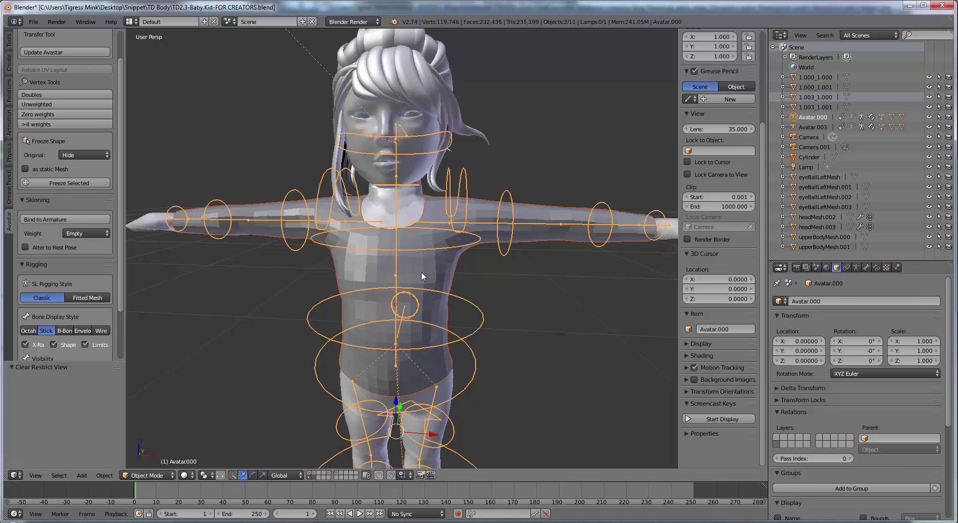
pyautogui.moveTo(434, 254); pyautogui.dragTo(436, 242, button='middle')
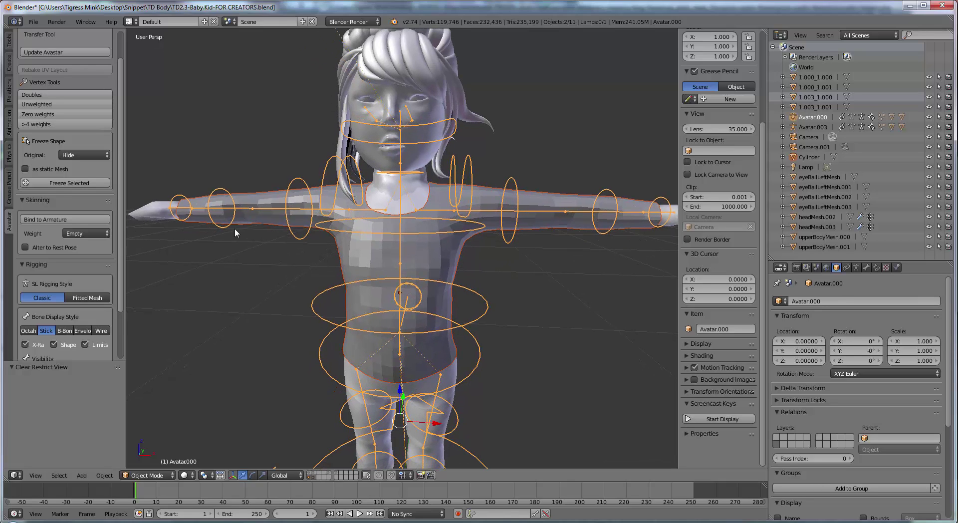
pyautogui.click(80, 220)
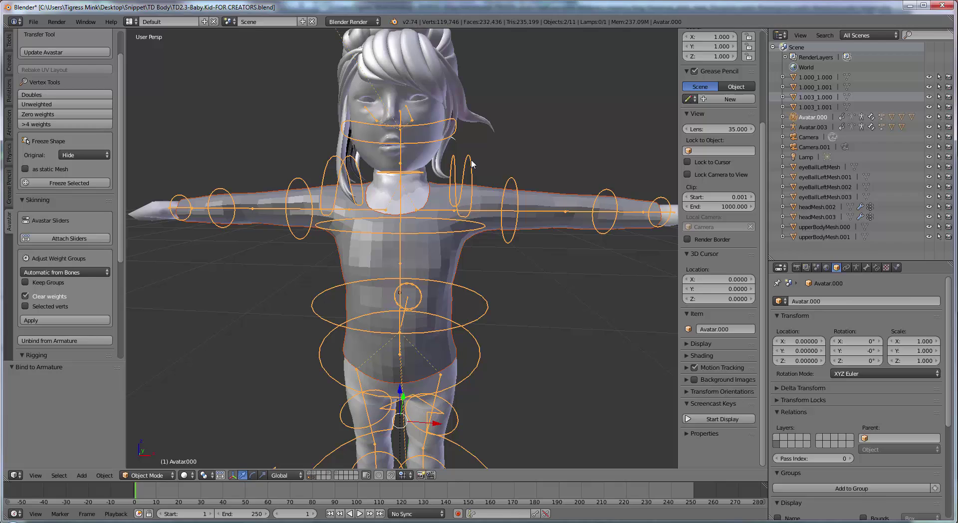
# Select only the Avatar.000 armature and switch it to Pose Mode
pyautogui.scroll(-1, 455, 240)
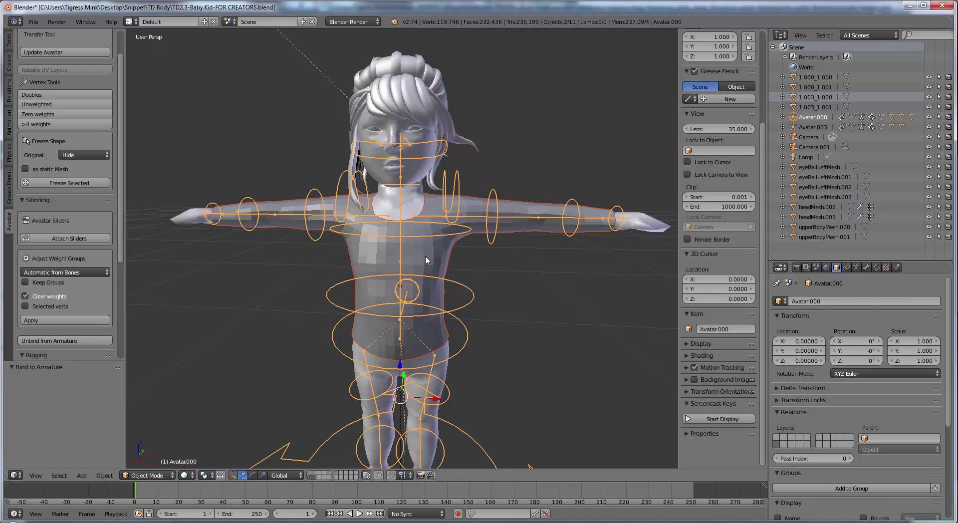
pyautogui.rightClick(424, 255)
pyautogui.rightClick(309, 190)
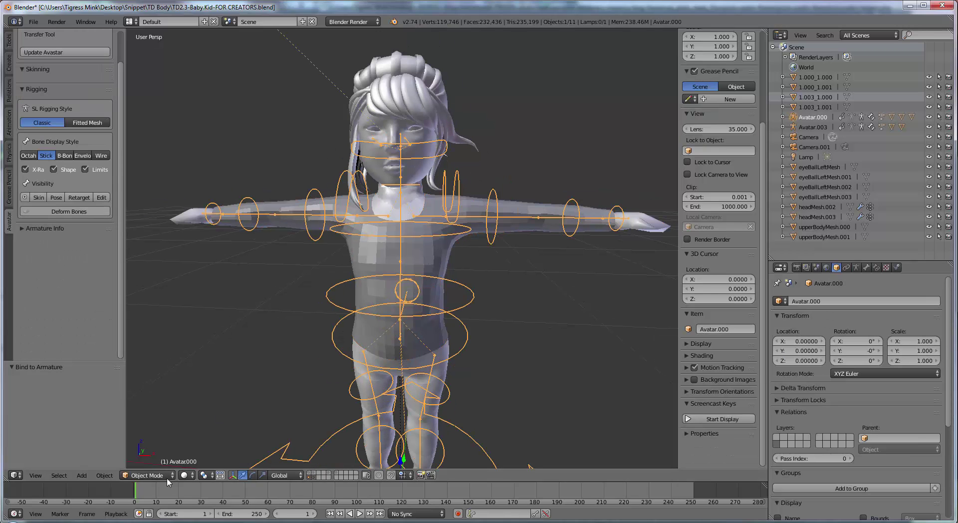
pyautogui.click(149, 475)
pyautogui.click(160, 442)
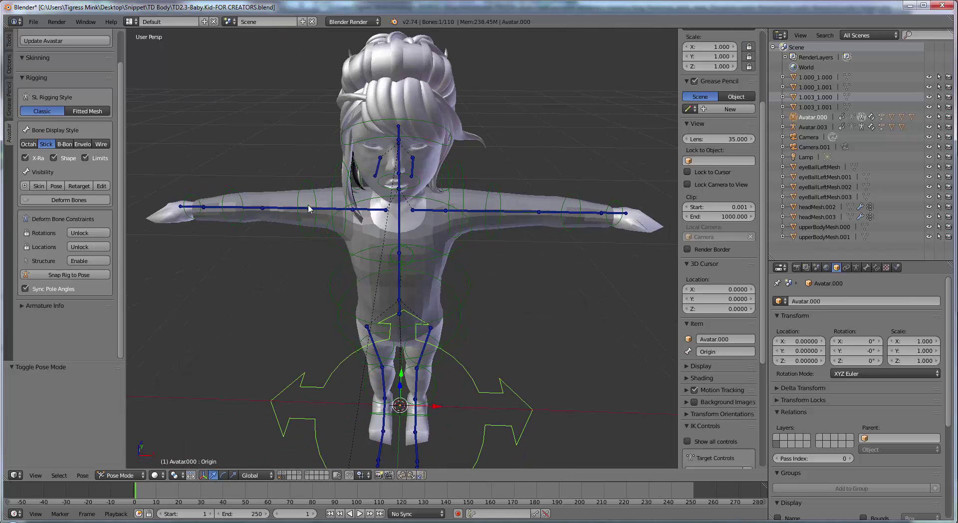
# Test the binding by rotating the ShoulderRight bone about 83 degrees around the global Z axis
pyautogui.rightClick(372, 215)
pyautogui.moveTo(372, 215); pyautogui.dragTo(277, 352, button='middle')
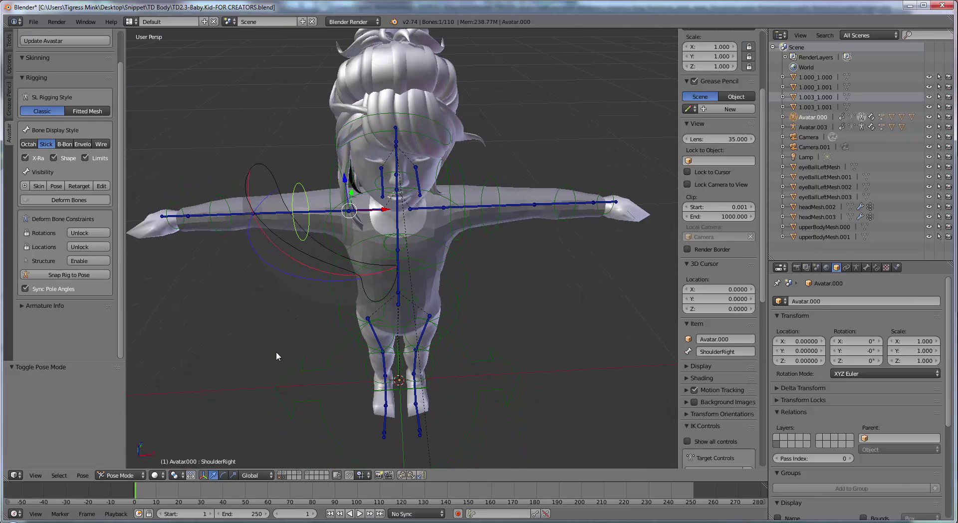
pyautogui.press('r')
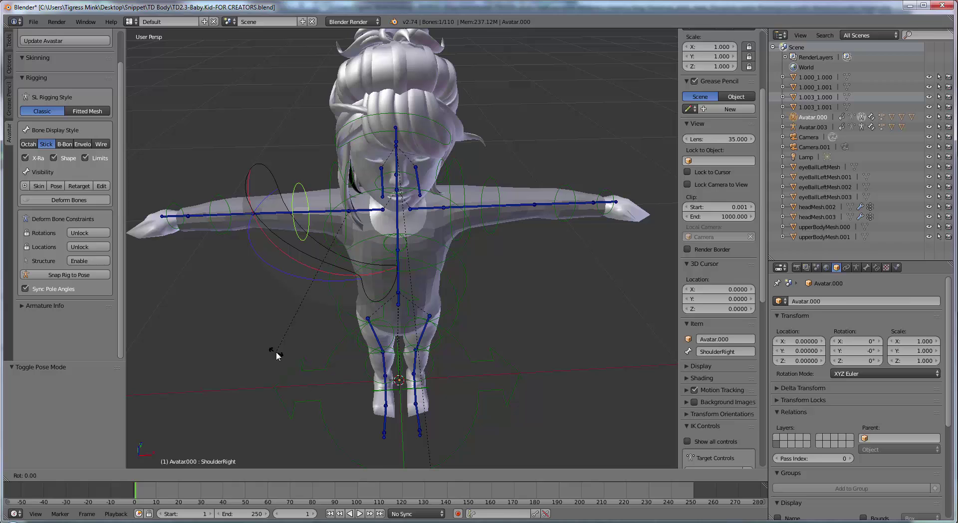
pyautogui.press('z')
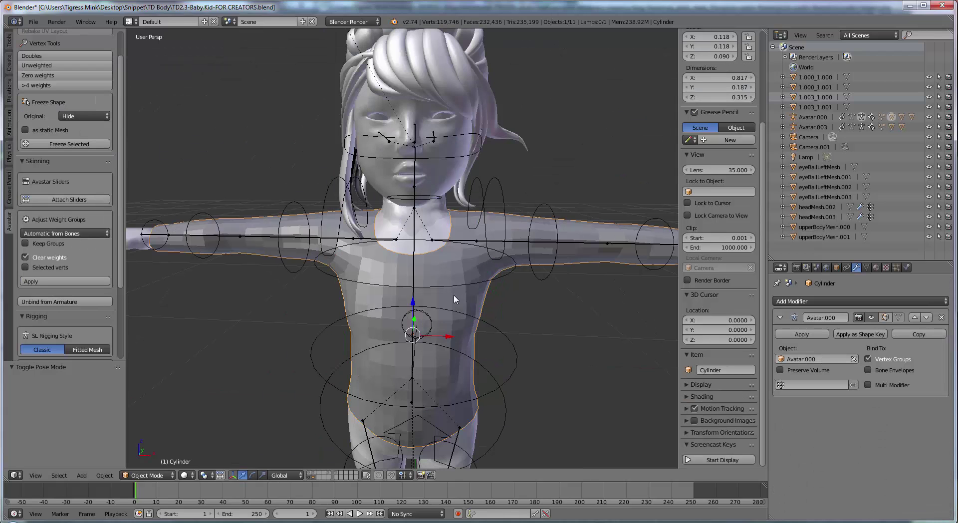
# Select the shirt mesh (Cylinder) in Object Mode and switch it to Weight Paint mode
pyautogui.scroll(-3, 444, 285)
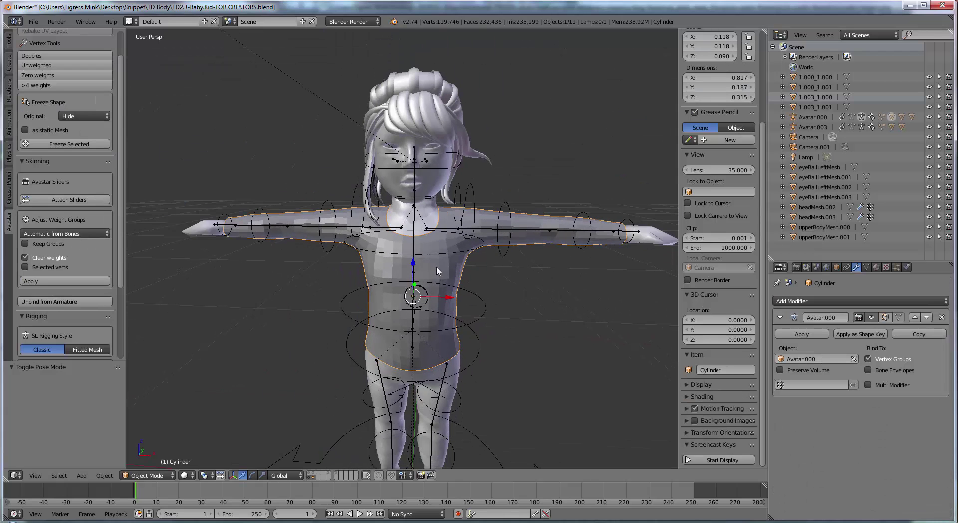
pyautogui.scroll(3, 439, 269)
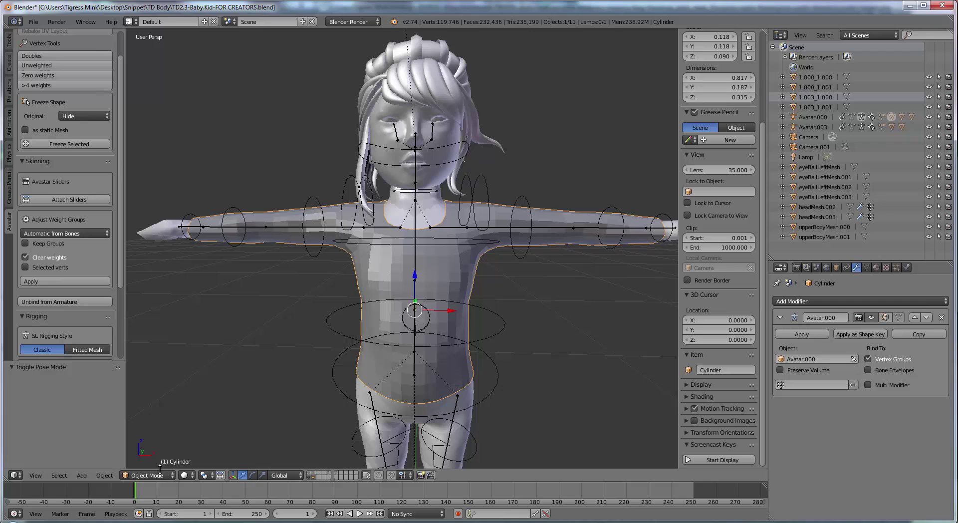
pyautogui.click(157, 476)
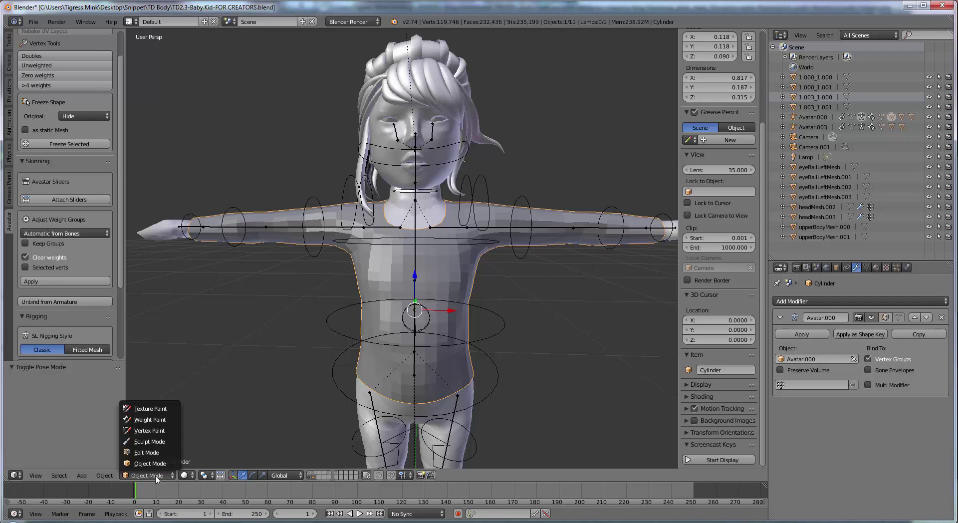
pyautogui.click(151, 420)
pyautogui.moveTo(390, 267); pyautogui.dragTo(370, 275, button='middle')
pyautogui.scroll(-1, 370, 274)
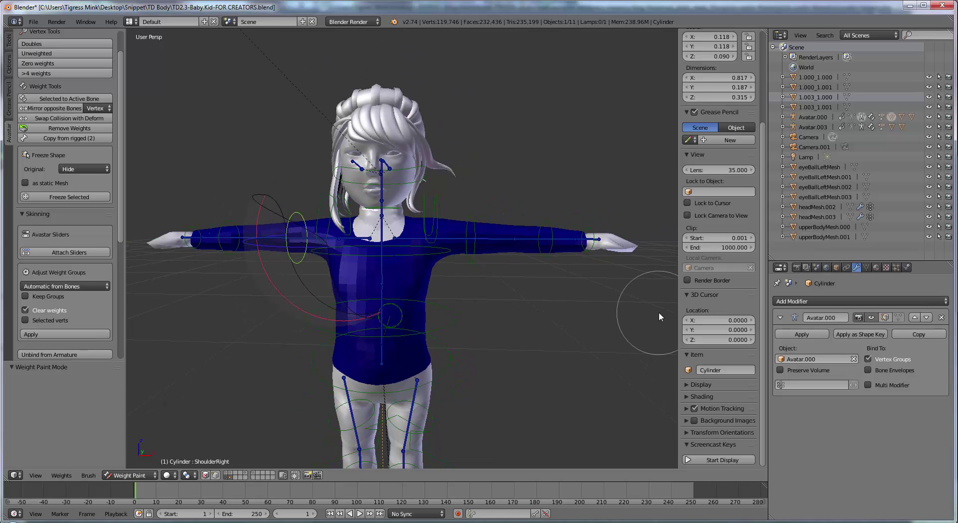
# Show the shirt mesh's object data, enlarge its Vertex Groups list and bring the first groups into view
pyautogui.click(867, 268)
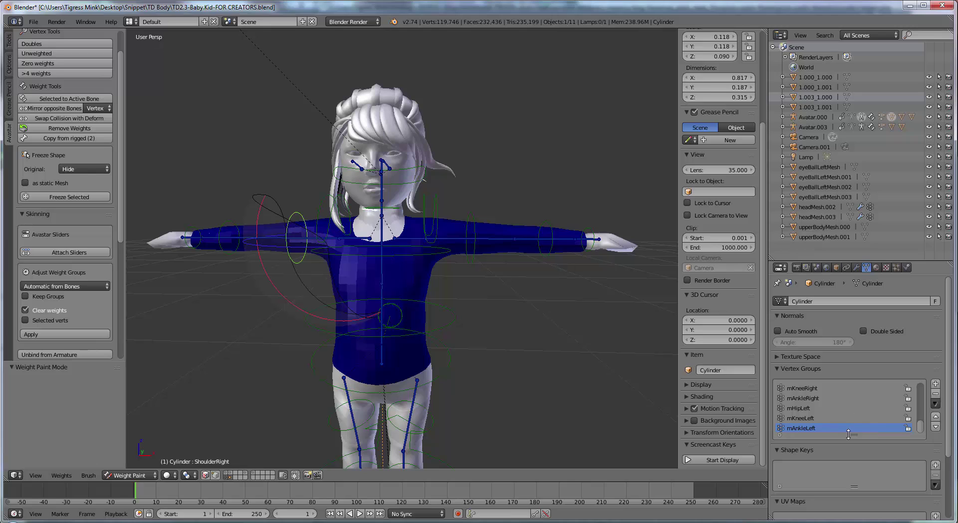
pyautogui.moveTo(855, 435); pyautogui.dragTo(855, 475)
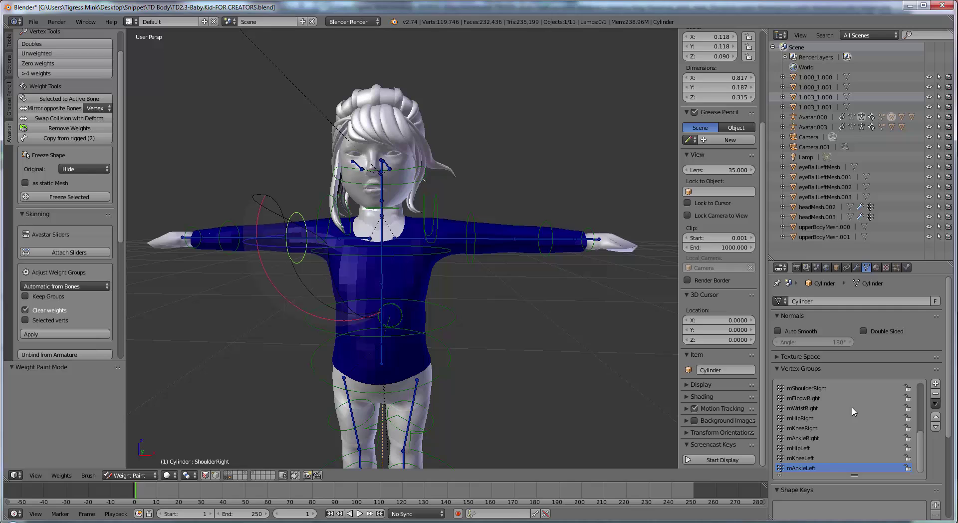
pyautogui.scroll(5, 838, 435)
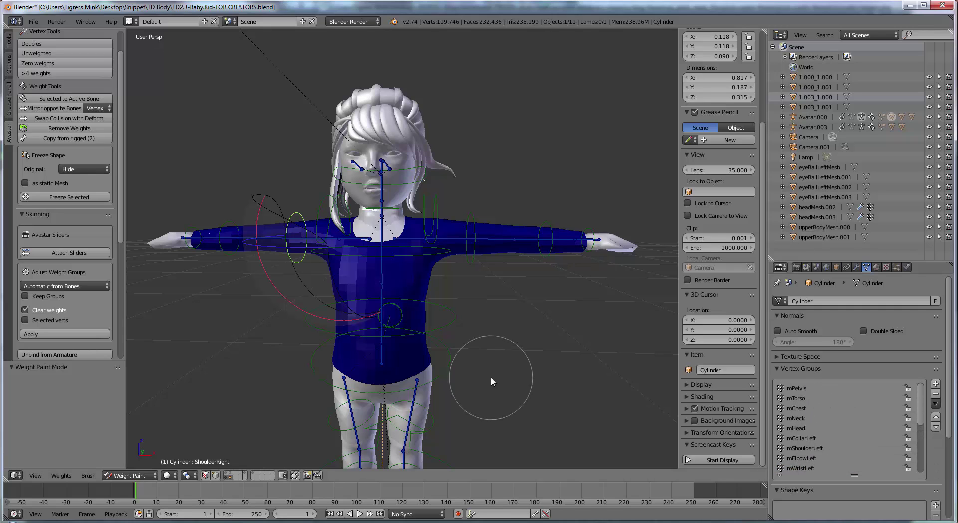
# Select the right arm's bones one after another in Weight Paint mode: WristRight, ElbowRight, ShoulderRight and CollarRight
pyautogui.scroll(2, 427, 347)
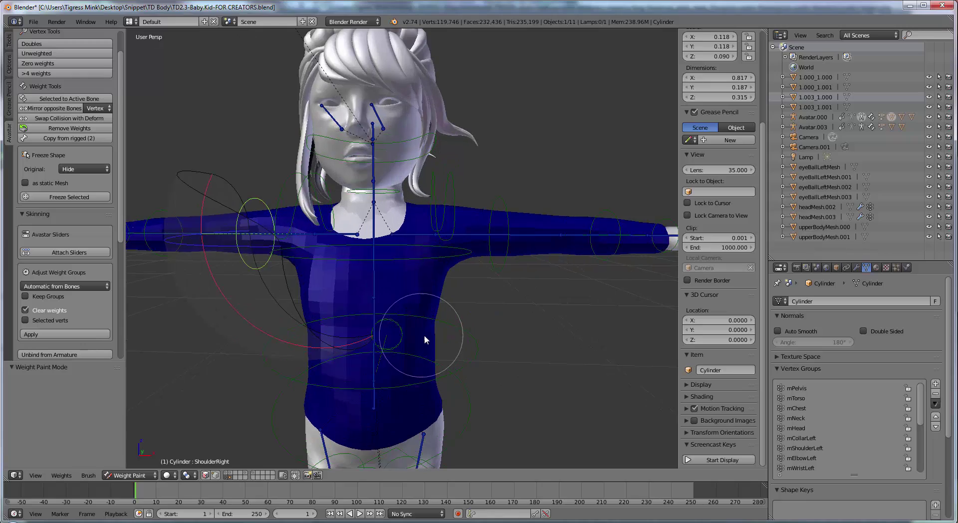
pyautogui.keyDown('shift'); pyautogui.moveTo(424, 335); pyautogui.dragTo(493, 370, button='middle'); pyautogui.keyUp('shift')
pyautogui.scroll(-1, 493, 368)
pyautogui.moveTo(481, 336)
pyautogui.keyDown('shift'); pyautogui.mouseDown(button='middle')
pyautogui.moveTo(465, 339)
pyautogui.moveTo(468, 282)
pyautogui.moveTo(469, 306)
pyautogui.moveTo(541, 327)
pyautogui.moveTo(469, 301)
pyautogui.mouseUp(button='middle'); pyautogui.keyUp('shift')
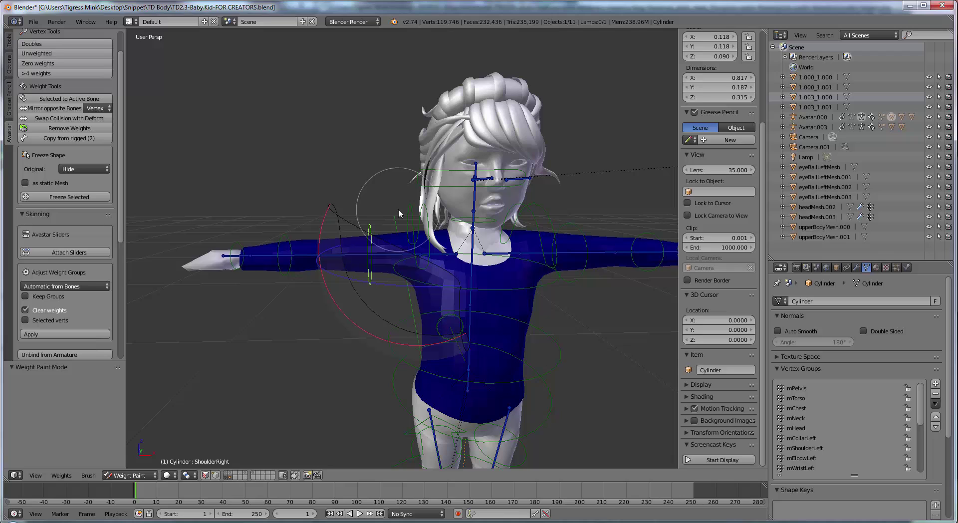
pyautogui.rightClick(236, 247)
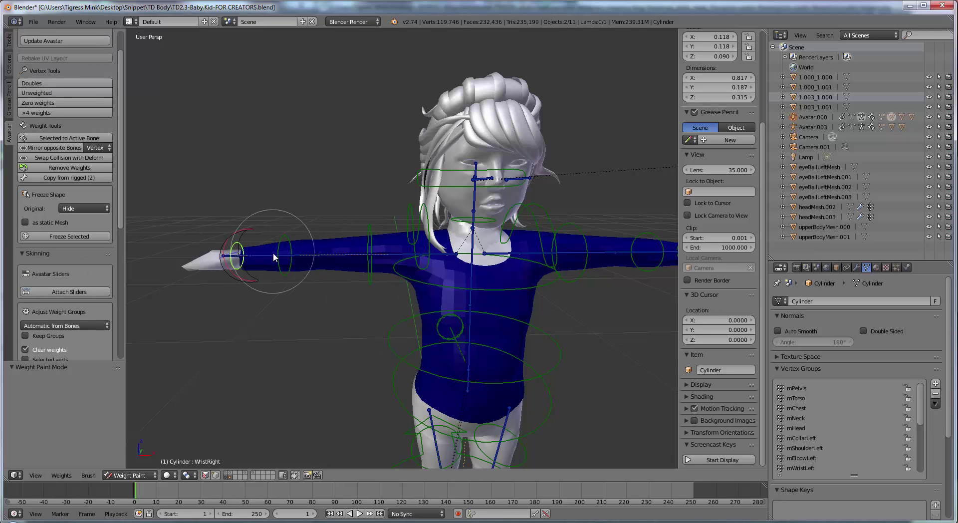
pyautogui.keyDown('shift'); pyautogui.moveTo(271, 249); pyautogui.dragTo(340, 241, button='middle'); pyautogui.keyUp('shift')
pyautogui.scroll(3, 312, 250)
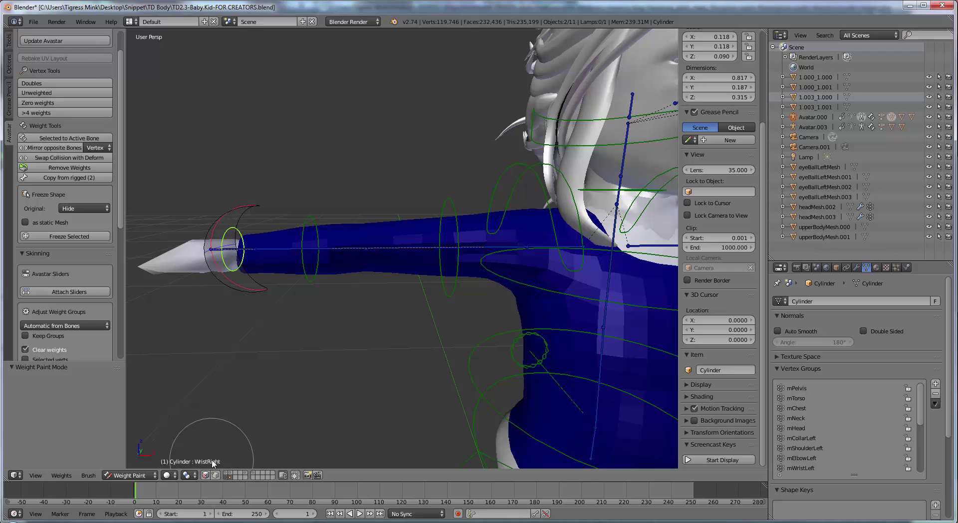
pyautogui.rightClick(312, 220)
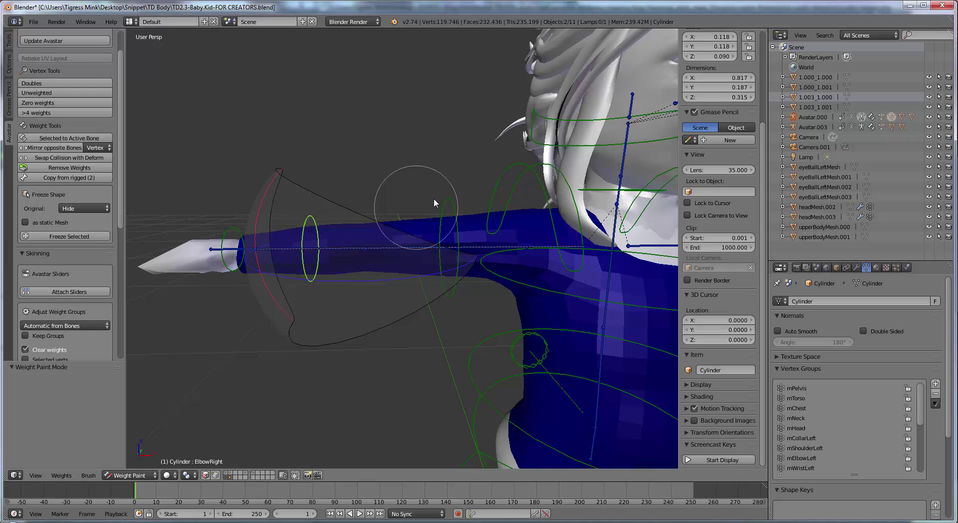
pyautogui.rightClick(452, 207)
pyautogui.keyDown('shift'); pyautogui.moveTo(568, 241); pyautogui.dragTo(452, 243, button='middle'); pyautogui.keyUp('shift')
pyautogui.rightClick(409, 175)
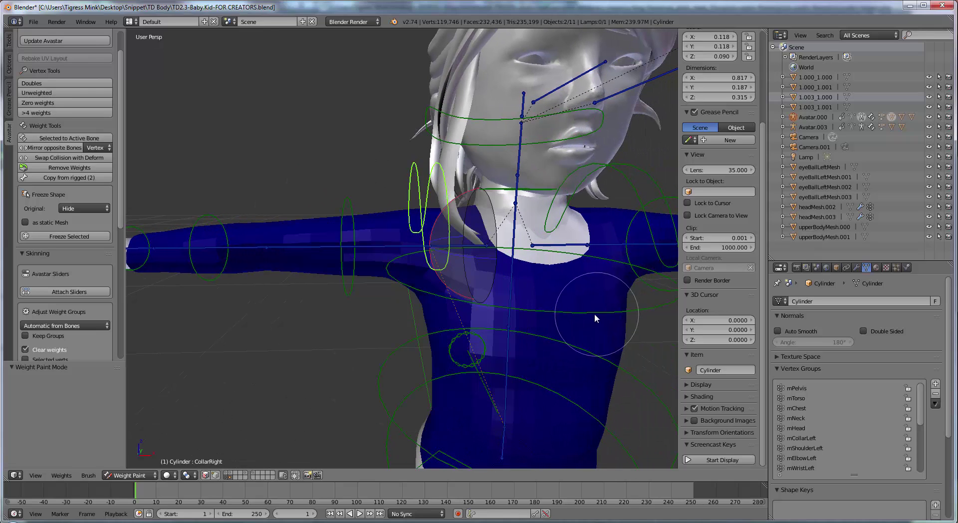
# Select the trunk bones in turn from Chest through Torso to PelvisInv
pyautogui.moveTo(594, 317); pyautogui.dragTo(420, 244, button='middle')
pyautogui.rightClick(419, 242)
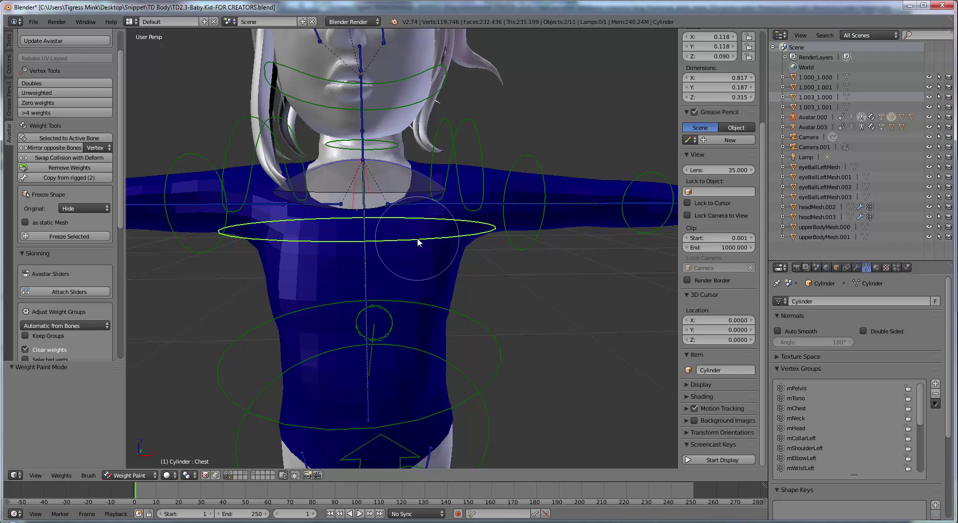
pyautogui.scroll(-3, 348, 245)
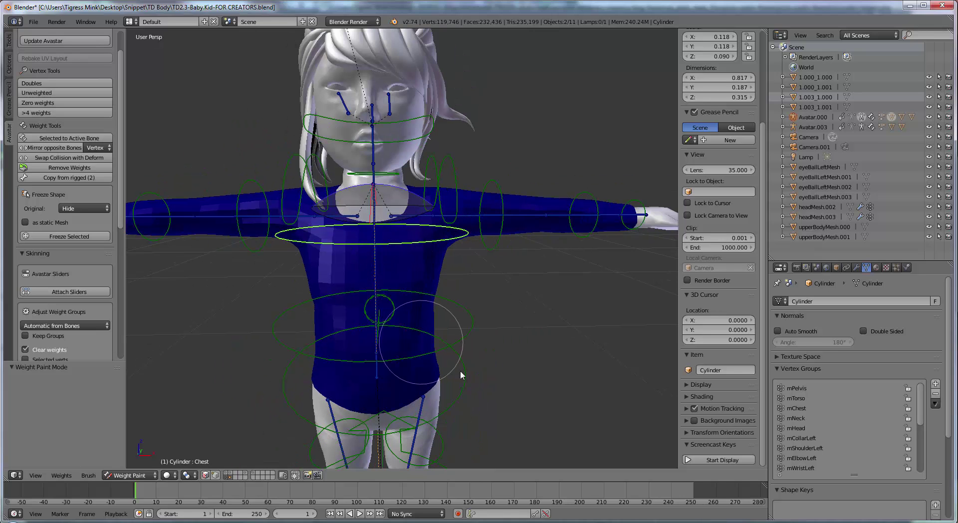
pyautogui.rightClick(469, 331)
pyautogui.scroll(2, 409, 308)
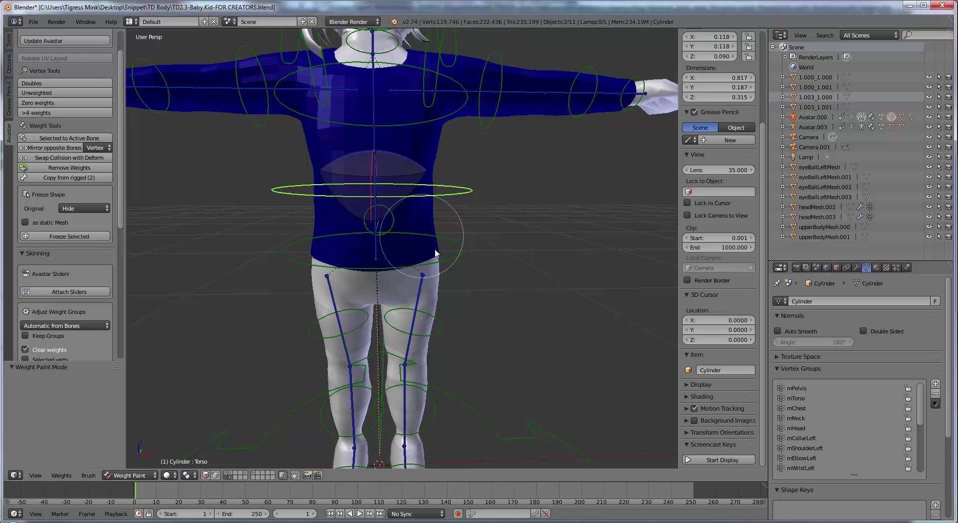
pyautogui.rightClick(456, 258)
pyautogui.keyDown('shift'); pyautogui.moveTo(460, 346); pyautogui.dragTo(454, 271, button='middle'); pyautogui.keyUp('shift')
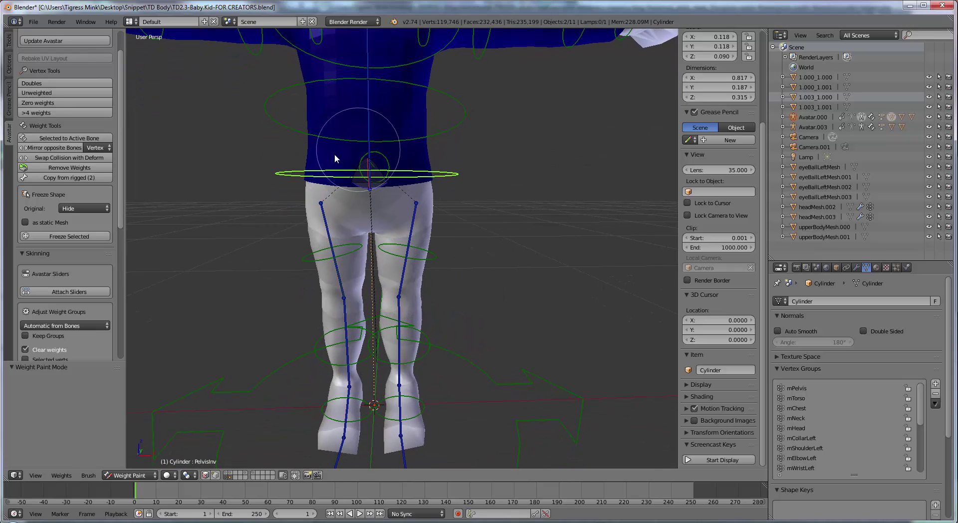
# Select the left leg's bones in turn from HipLeft down to AnkleLeft
pyautogui.keyDown('ctrl'); pyautogui.rightClick(436, 257); pyautogui.keyUp('ctrl')
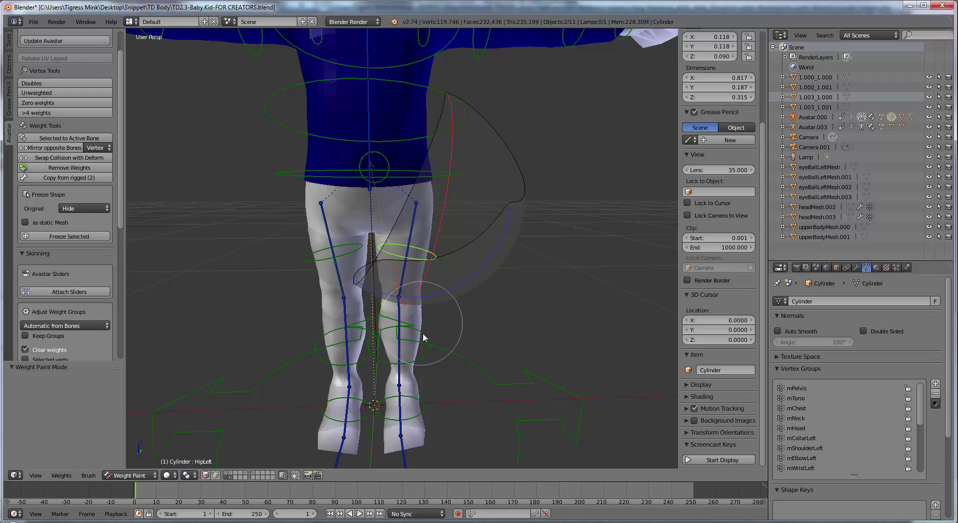
pyautogui.keyDown('ctrl'); pyautogui.rightClick(427, 357); pyautogui.keyUp('ctrl')
pyautogui.moveTo(420, 358)
pyautogui.keyDown('shift'); pyautogui.mouseDown(button='middle')
pyautogui.moveTo(416, 241)
pyautogui.moveTo(457, 232)
pyautogui.moveTo(469, 261)
pyautogui.mouseUp(button='middle'); pyautogui.keyUp('shift')
pyautogui.keyDown('ctrl'); pyautogui.rightClick(416, 290); pyautogui.keyUp('ctrl')
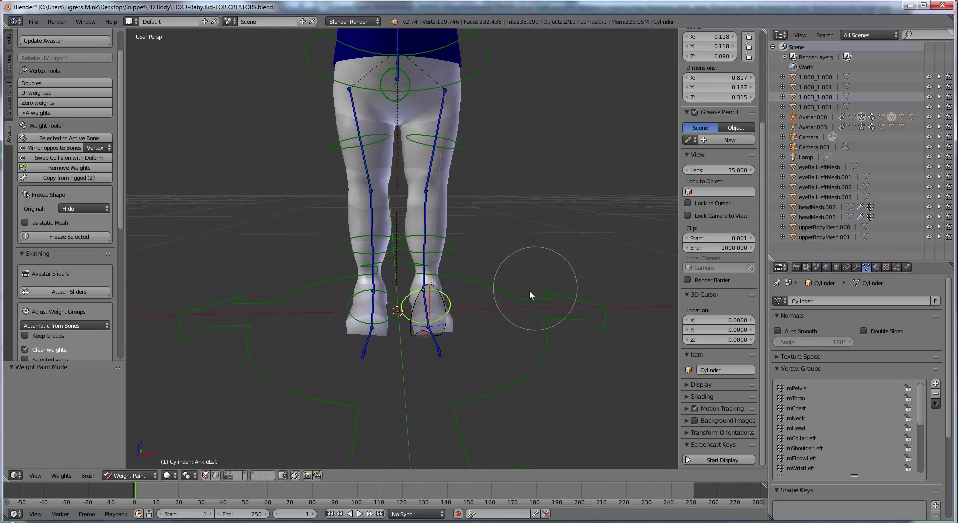
# Select the Chest bone as the bone to weight the shirt to
pyautogui.scroll(3, 400, 361)
pyautogui.keyDown('shift'); pyautogui.moveTo(419, 145); pyautogui.dragTo(454, 364, button='middle'); pyautogui.keyUp('shift')
pyautogui.scroll(-3, 453, 364)
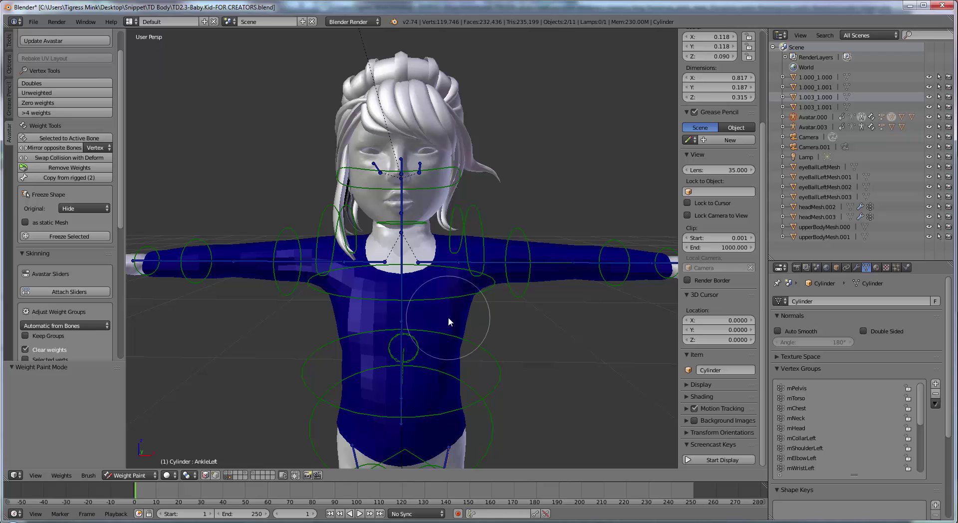
pyautogui.moveTo(384, 286); pyautogui.dragTo(475, 295, button='middle')
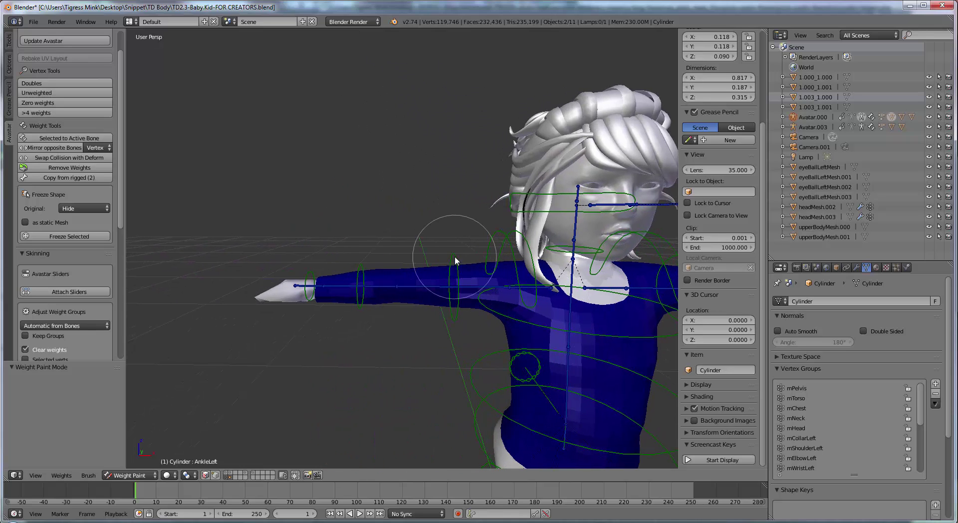
pyautogui.moveTo(620, 318)
pyautogui.mouseDown(button='middle')
pyautogui.moveTo(452, 295)
pyautogui.moveTo(564, 323)
pyautogui.moveTo(337, 336)
pyautogui.mouseUp(button='middle')
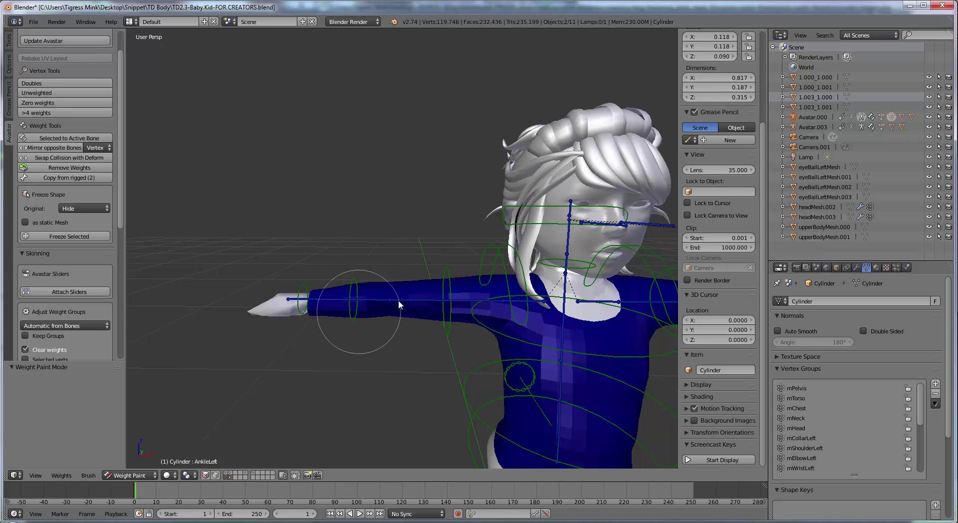
pyautogui.moveTo(398, 300)
pyautogui.mouseDown(button='middle')
pyautogui.moveTo(419, 297)
pyautogui.moveTo(388, 306)
pyautogui.moveTo(396, 298)
pyautogui.moveTo(387, 291)
pyautogui.moveTo(418, 292)
pyautogui.moveTo(435, 338)
pyautogui.mouseUp(button='middle')
pyautogui.rightClick(409, 284)
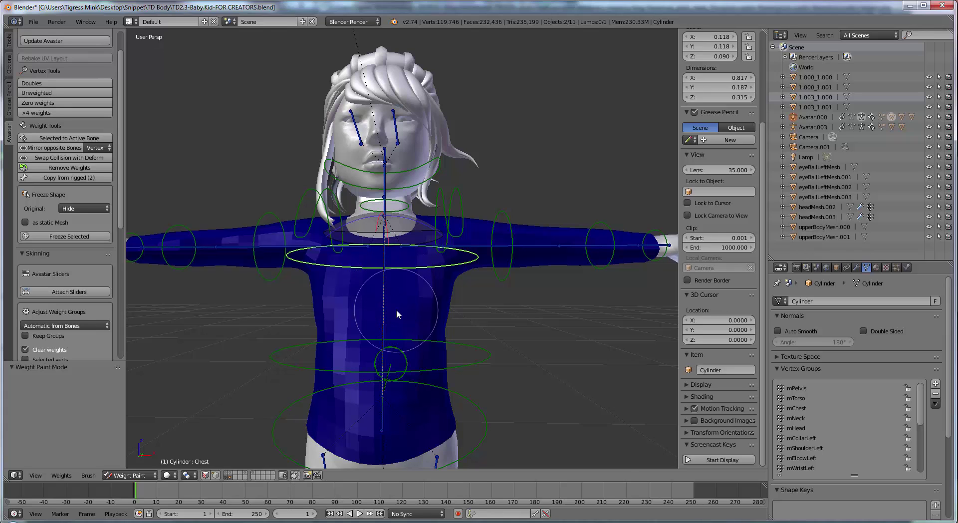
pyautogui.moveTo(403, 274); pyautogui.dragTo(406, 283, button='middle')
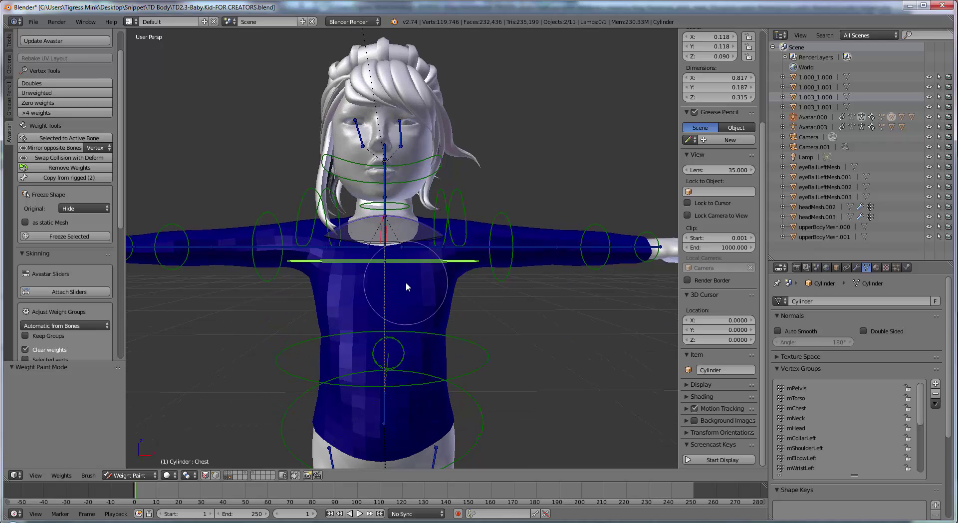
# Choose the Add weight brush and set its radius to 91 px
pyautogui.click(9, 41)
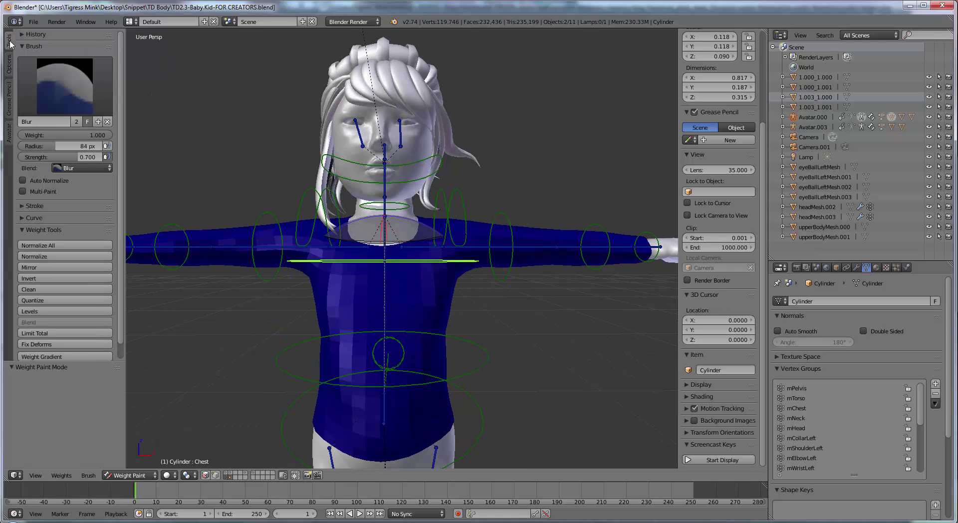
pyautogui.click(70, 78)
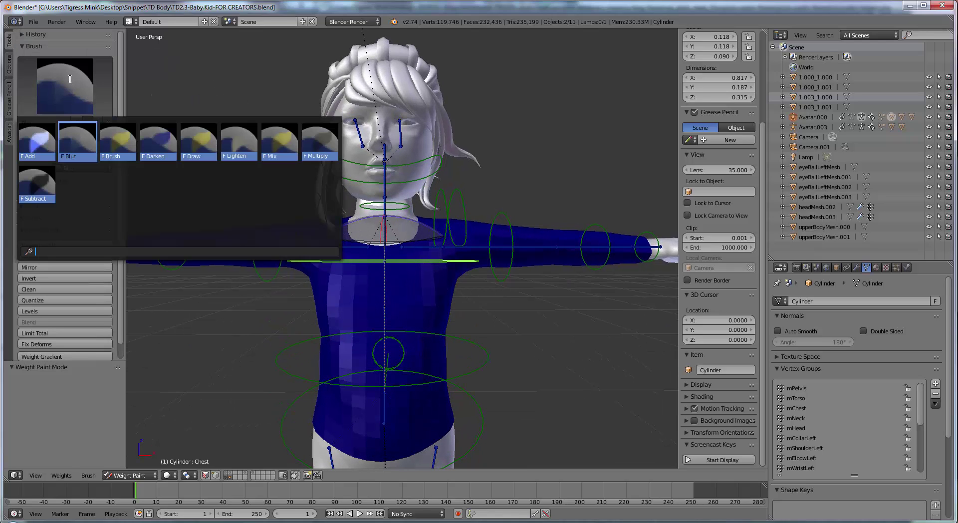
pyautogui.click(37, 141)
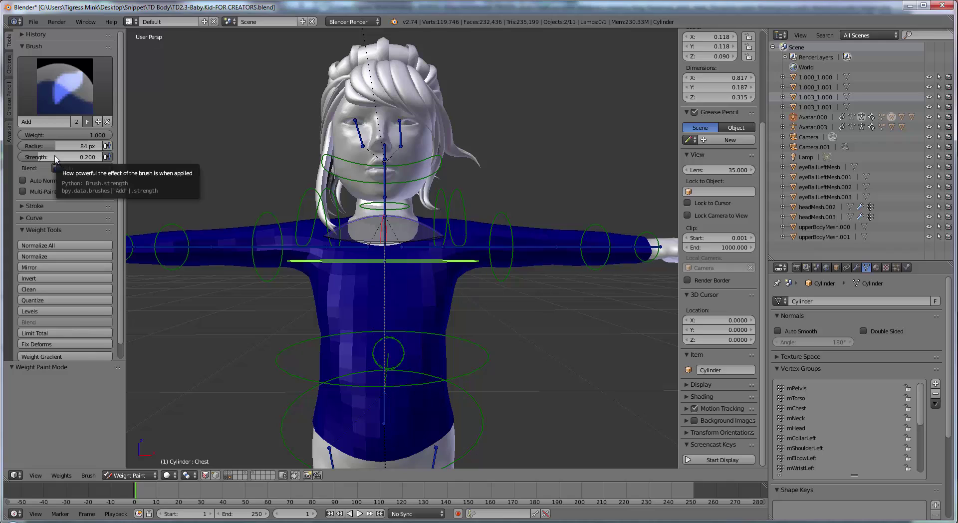
pyautogui.moveTo(61, 146); pyautogui.dragTo(64, 146)
# Make mChest the active vertex group of the shirt mesh
pyautogui.moveTo(357, 270); pyautogui.dragTo(358, 272, button='middle')
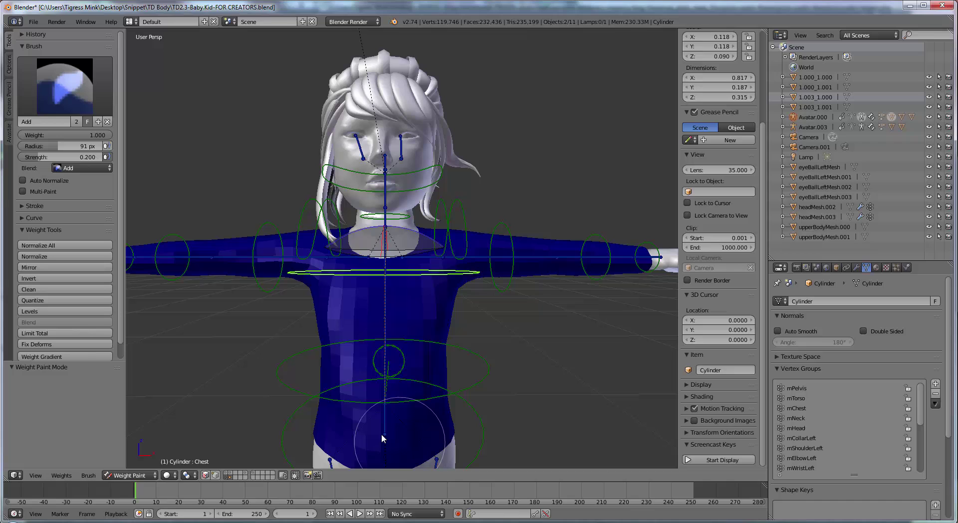
pyautogui.moveTo(372, 292); pyautogui.dragTo(376, 289, button='middle')
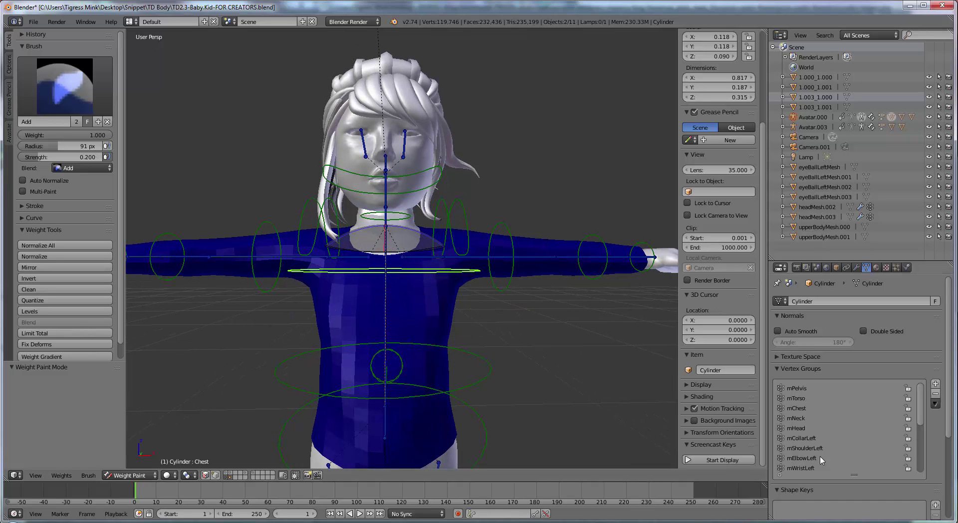
pyautogui.click(799, 409)
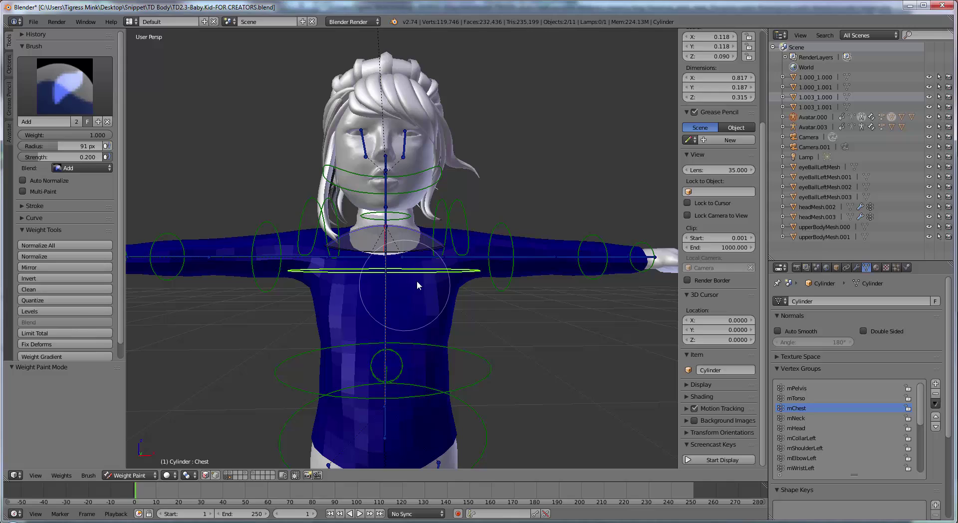
# Try painting mChest weight over the front of the shirt's upper chest, check the back, and undo the strokes
pyautogui.moveTo(403, 278)
pyautogui.mouseDown(button='middle')
pyautogui.moveTo(421, 295)
pyautogui.moveTo(355, 311)
pyautogui.moveTo(413, 294)
pyautogui.mouseUp(button='middle')
pyautogui.moveTo(412, 294)
pyautogui.mouseDown()
pyautogui.moveTo(362, 301)
pyautogui.moveTo(430, 311)
pyautogui.moveTo(345, 317)
pyautogui.mouseUp()
pyautogui.moveTo(475, 313)
pyautogui.mouseDown(button='middle')
pyautogui.moveTo(342, 294)
pyautogui.moveTo(259, 299)
pyautogui.moveTo(267, 307)
pyautogui.moveTo(637, 298)
pyautogui.mouseUp(button='middle')
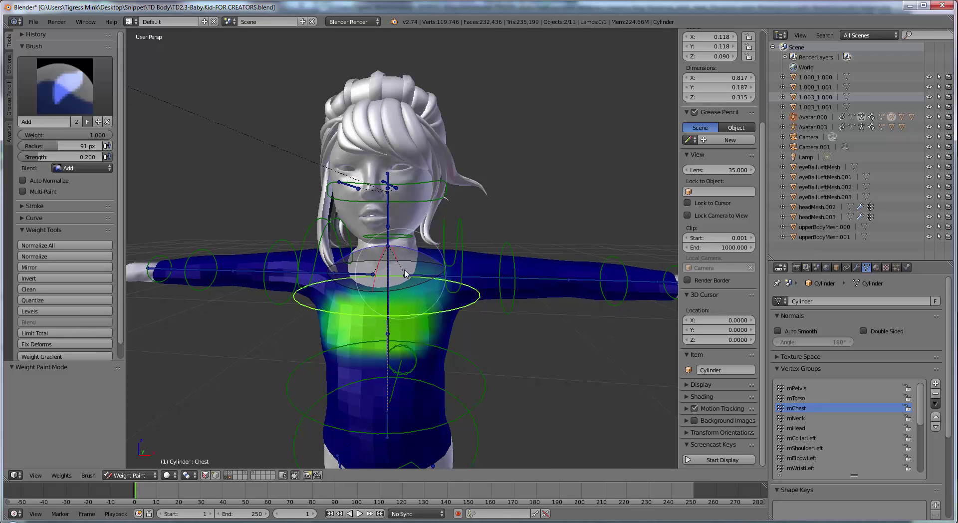
pyautogui.moveTo(429, 274); pyautogui.dragTo(432, 304, button='middle')
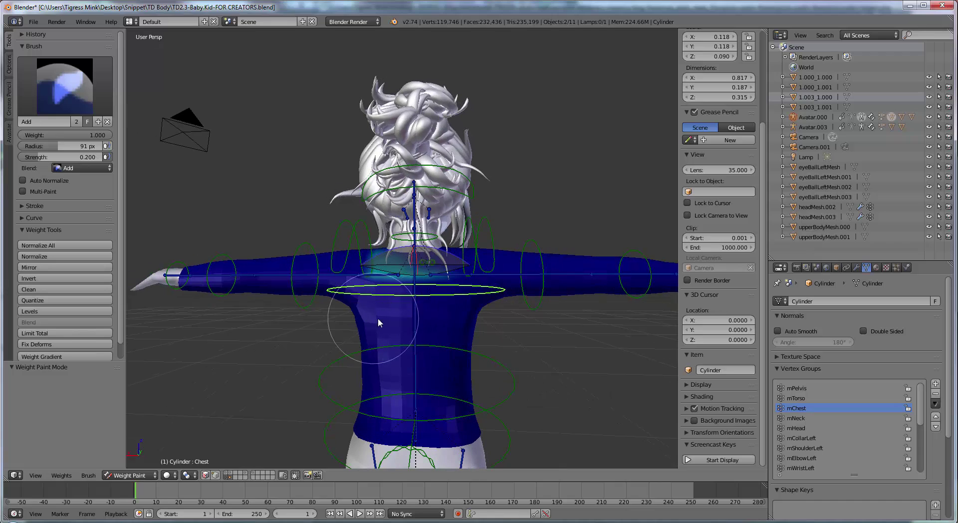
pyautogui.moveTo(379, 322); pyautogui.dragTo(547, 320, button='middle')
pyautogui.hotkey('ctrl', 'z')
pyautogui.hotkey('ctrl', 'z')
pyautogui.hotkey('ctrl', 'z')
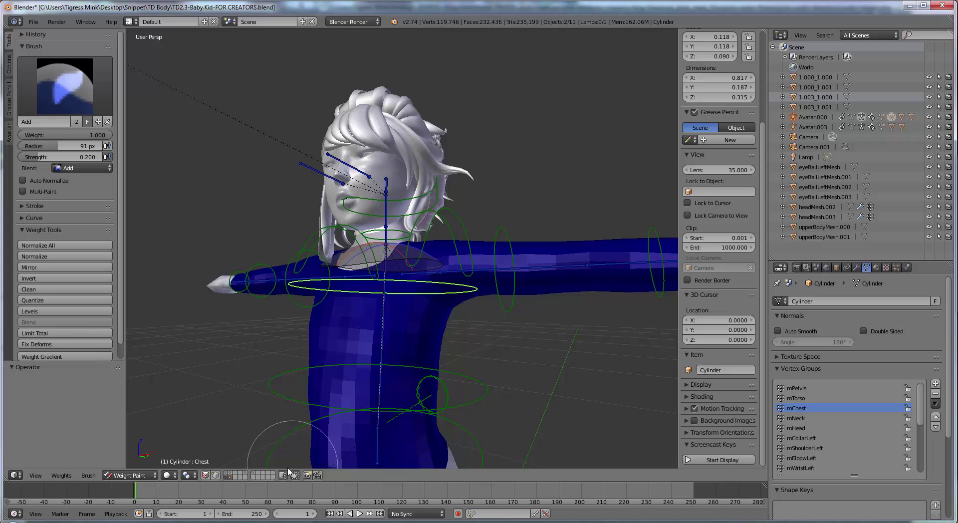
# Try a lighter pass of mChest weight on the upper chest, inspect the shirt's back, and undo it
pyautogui.moveTo(346, 379); pyautogui.dragTo(392, 316, button='middle')
pyautogui.moveTo(392, 317)
pyautogui.mouseDown()
pyautogui.moveTo(418, 300)
pyautogui.moveTo(387, 312)
pyautogui.mouseUp()
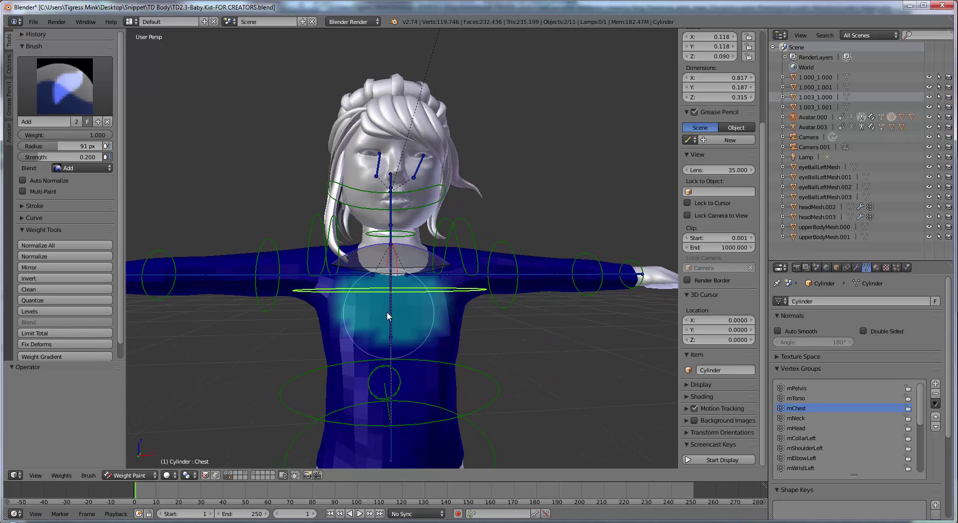
pyautogui.moveTo(387, 311); pyautogui.dragTo(259, 330, button='middle')
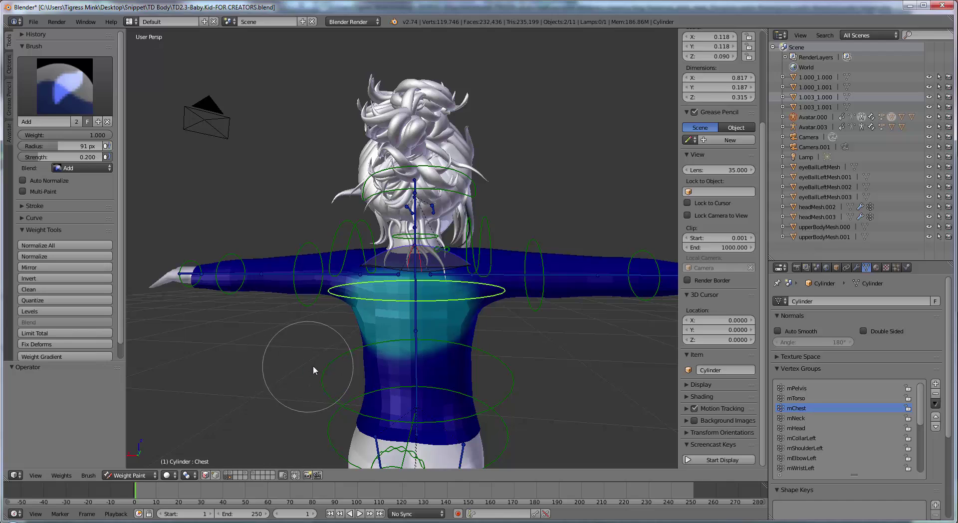
pyautogui.hotkey('ctrl', 'z')
# Paint mChest weight with the Add brush across the shirt's full chest width, from the neckline to above the waist
pyautogui.moveTo(342, 355)
pyautogui.mouseDown(button='middle')
pyautogui.moveTo(523, 344)
pyautogui.moveTo(585, 355)
pyautogui.mouseUp(button='middle')
pyautogui.scroll(4, 577, 354)
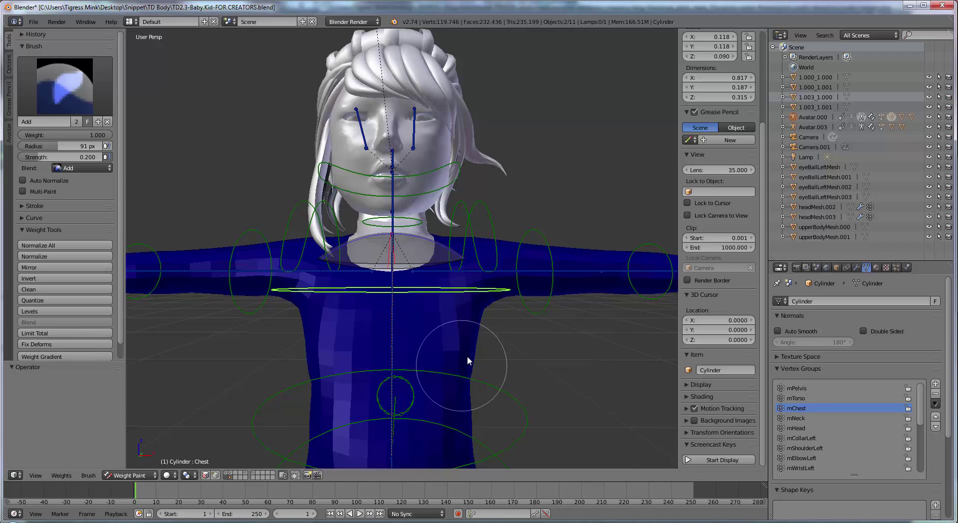
pyautogui.moveTo(466, 341); pyautogui.dragTo(466, 332, button='middle')
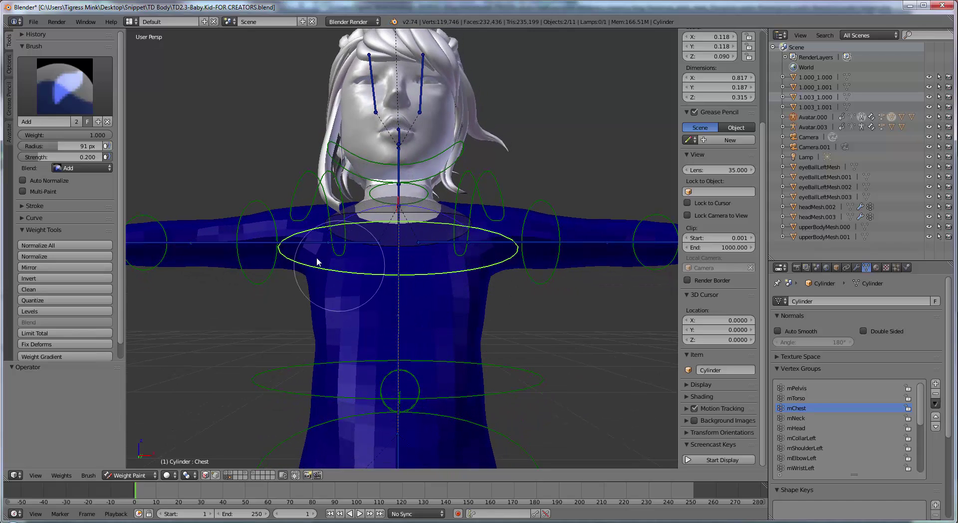
pyautogui.scroll(-1, 427, 322)
pyautogui.moveTo(434, 302); pyautogui.dragTo(431, 310, button='middle')
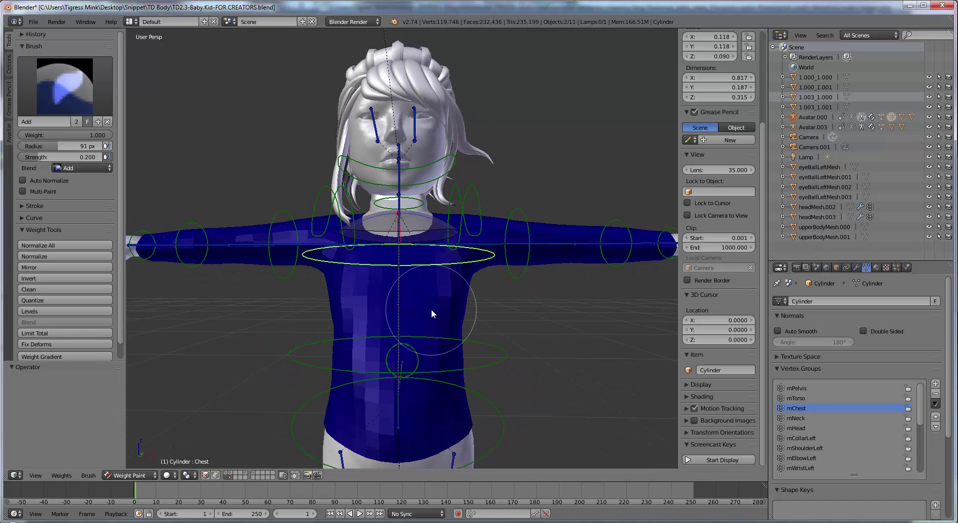
pyautogui.moveTo(418, 245)
pyautogui.mouseDown()
pyautogui.moveTo(442, 282)
pyautogui.moveTo(335, 292)
pyautogui.moveTo(389, 259)
pyautogui.moveTo(464, 298)
pyautogui.moveTo(332, 300)
pyautogui.moveTo(414, 284)
pyautogui.moveTo(397, 255)
pyautogui.moveTo(449, 297)
pyautogui.moveTo(369, 280)
pyautogui.moveTo(383, 267)
pyautogui.moveTo(322, 288)
pyautogui.moveTo(419, 262)
pyautogui.moveTo(477, 298)
pyautogui.moveTo(403, 258)
pyautogui.mouseUp()
pyautogui.moveTo(498, 321)
pyautogui.mouseDown(button='middle')
pyautogui.moveTo(239, 320)
pyautogui.moveTo(480, 319)
pyautogui.mouseUp(button='middle')
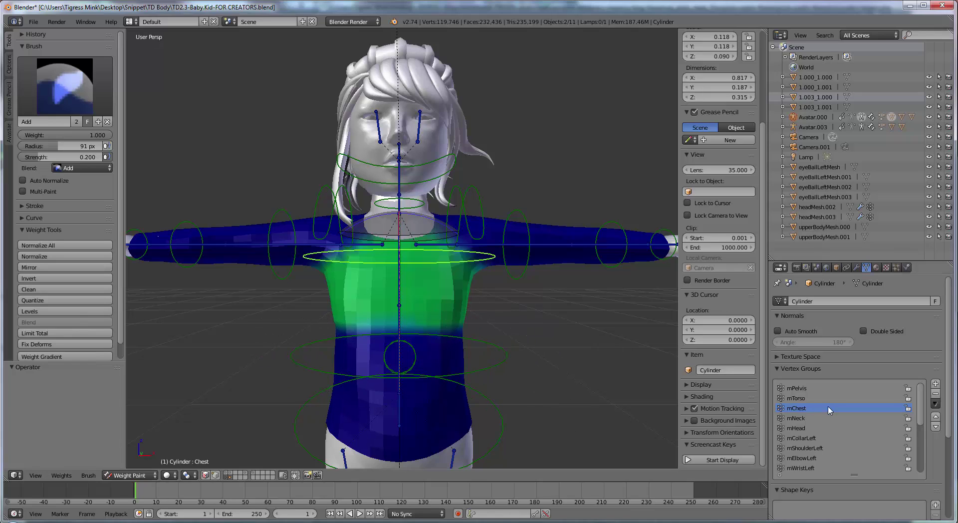
# Make mTorso the active vertex group and paint its weight with the Add brush across the shirt's midsection
pyautogui.click(799, 398)
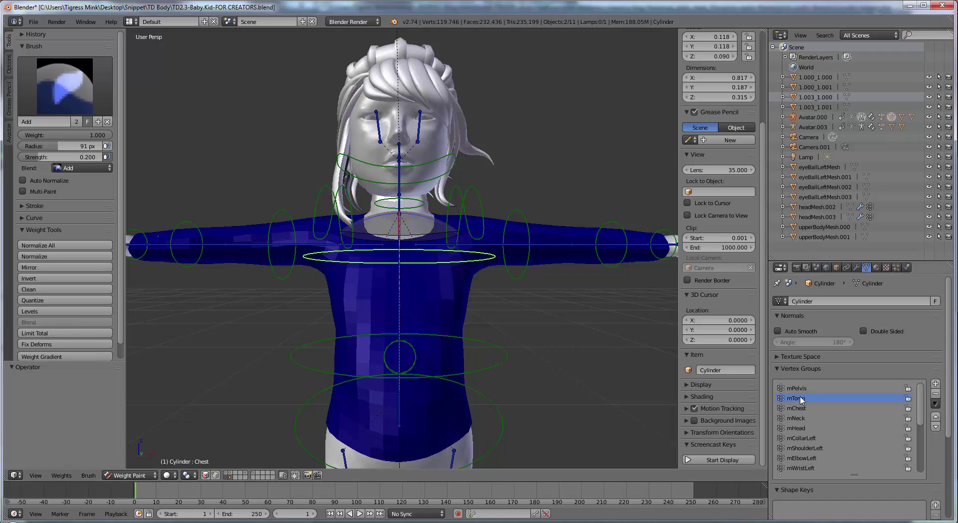
pyautogui.moveTo(418, 332)
pyautogui.keyDown('shift'); pyautogui.mouseDown(button='middle')
pyautogui.moveTo(410, 300)
pyautogui.moveTo(406, 313)
pyautogui.mouseUp(button='middle'); pyautogui.keyUp('shift')
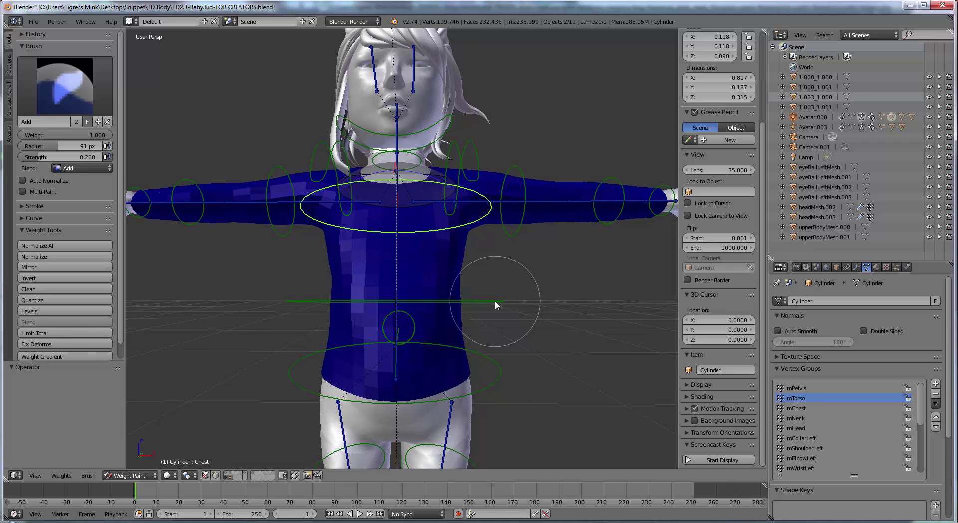
pyautogui.moveTo(496, 300)
pyautogui.mouseDown()
pyautogui.moveTo(302, 301)
pyautogui.moveTo(463, 299)
pyautogui.moveTo(304, 290)
pyautogui.moveTo(498, 305)
pyautogui.moveTo(333, 307)
pyautogui.moveTo(499, 320)
pyautogui.mouseUp()
pyautogui.keyDown('shift'); pyautogui.moveTo(469, 338); pyautogui.dragTo(470, 302, button='middle'); pyautogui.keyUp('shift')
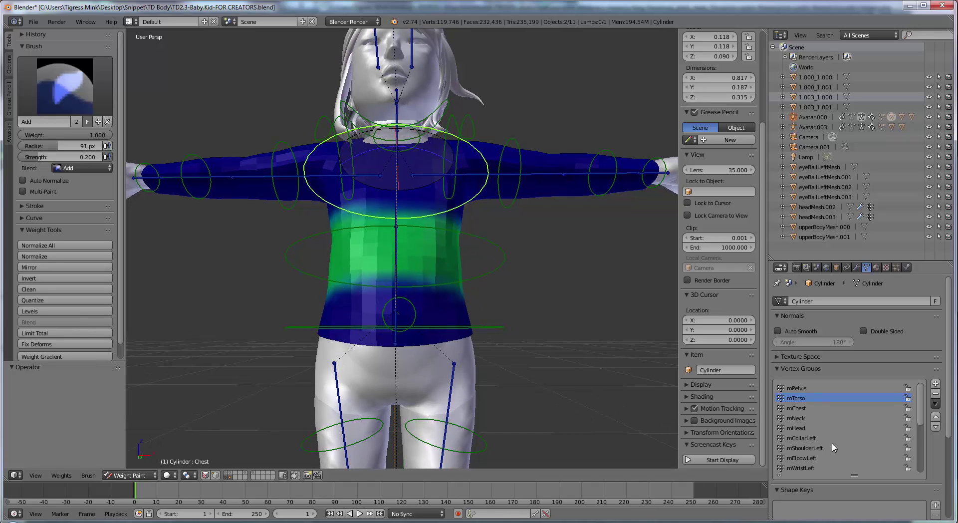
# Make mPelvis the active vertex group, paint its weight around the shirt's hem, and check it from the side
pyautogui.click(798, 388)
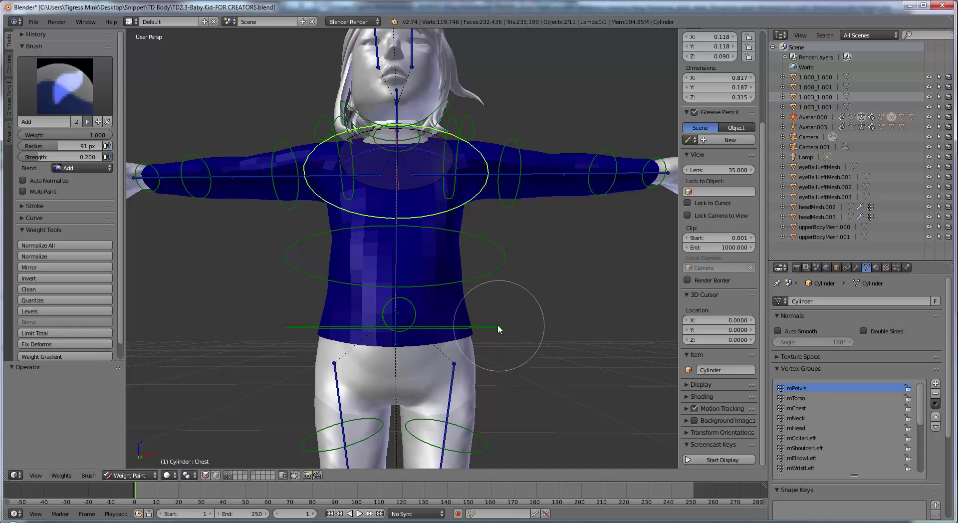
pyautogui.moveTo(498, 325)
pyautogui.mouseDown()
pyautogui.moveTo(278, 331)
pyautogui.moveTo(507, 337)
pyautogui.mouseUp()
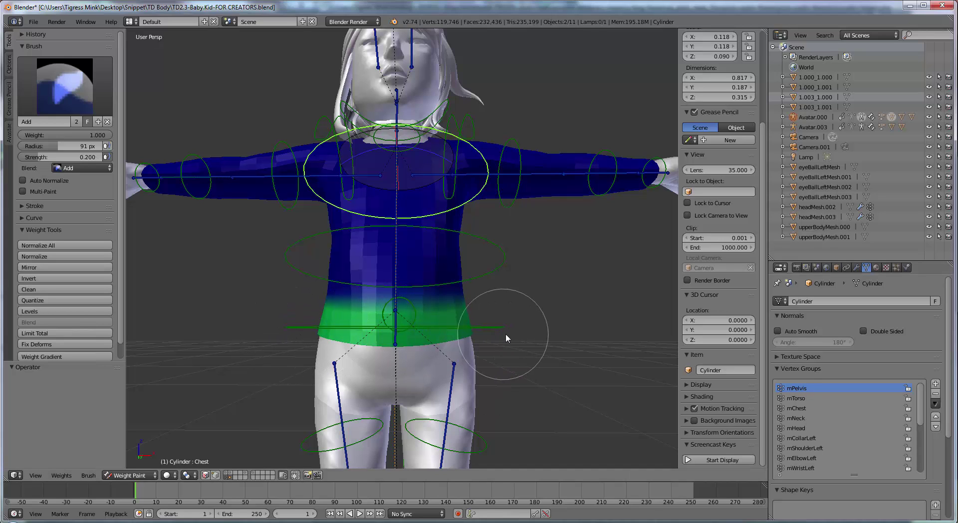
pyautogui.moveTo(494, 311)
pyautogui.mouseDown(button='middle')
pyautogui.moveTo(484, 342)
pyautogui.moveTo(492, 362)
pyautogui.moveTo(510, 350)
pyautogui.moveTo(458, 321)
pyautogui.mouseUp(button='middle')
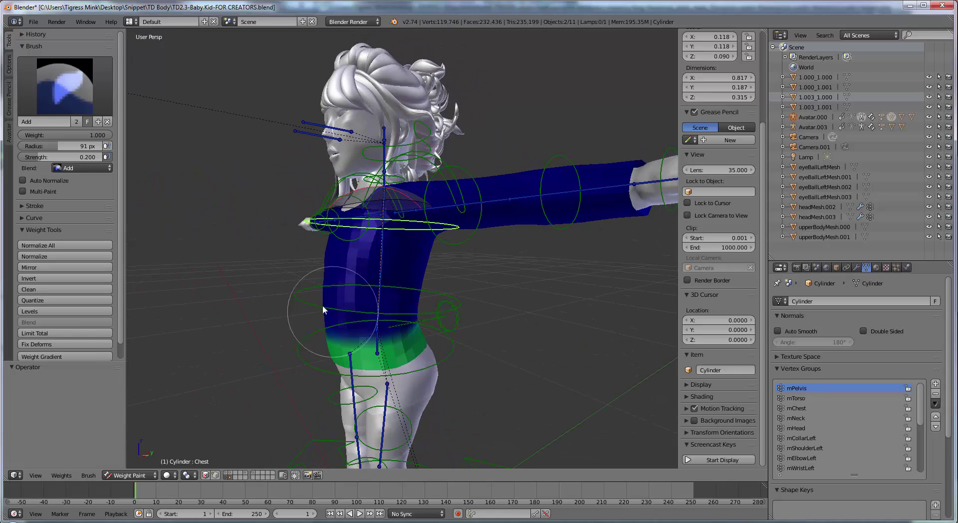
pyautogui.moveTo(302, 284)
pyautogui.mouseDown(button='middle')
pyautogui.moveTo(346, 340)
pyautogui.moveTo(386, 344)
pyautogui.mouseUp(button='middle')
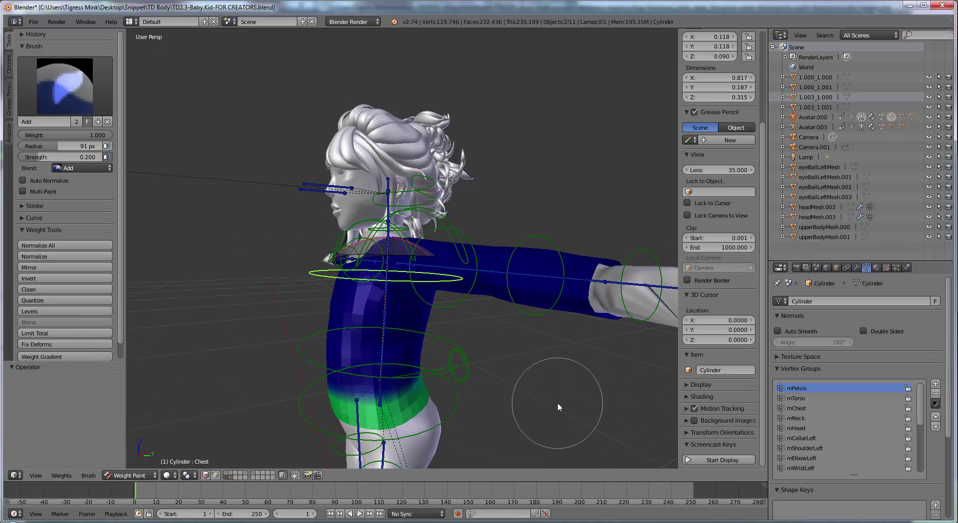
# Rotate the Chest bone about -15° to test the shirt's deformation from the side, and clear the rotation
pyautogui.press('r')
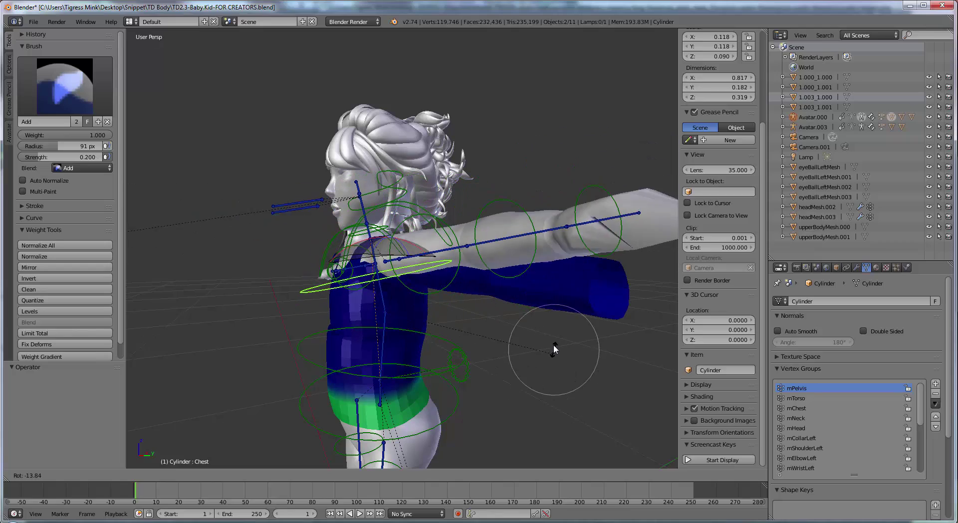
pyautogui.click(558, 352)
pyautogui.scroll(5, 348, 401)
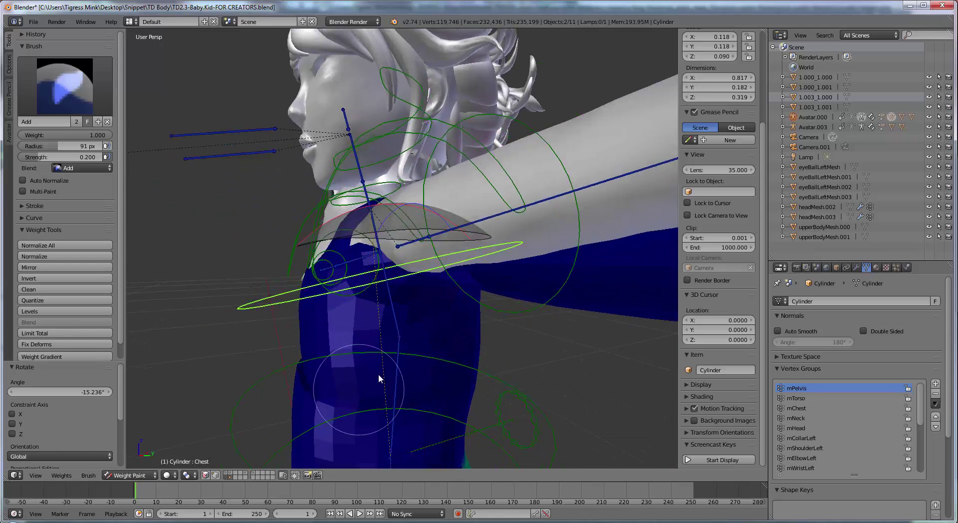
pyautogui.moveTo(406, 360)
pyautogui.mouseDown(button='middle')
pyautogui.moveTo(416, 376)
pyautogui.moveTo(420, 357)
pyautogui.moveTo(400, 355)
pyautogui.moveTo(459, 370)
pyautogui.mouseUp(button='middle')
pyautogui.scroll(-2, 411, 379)
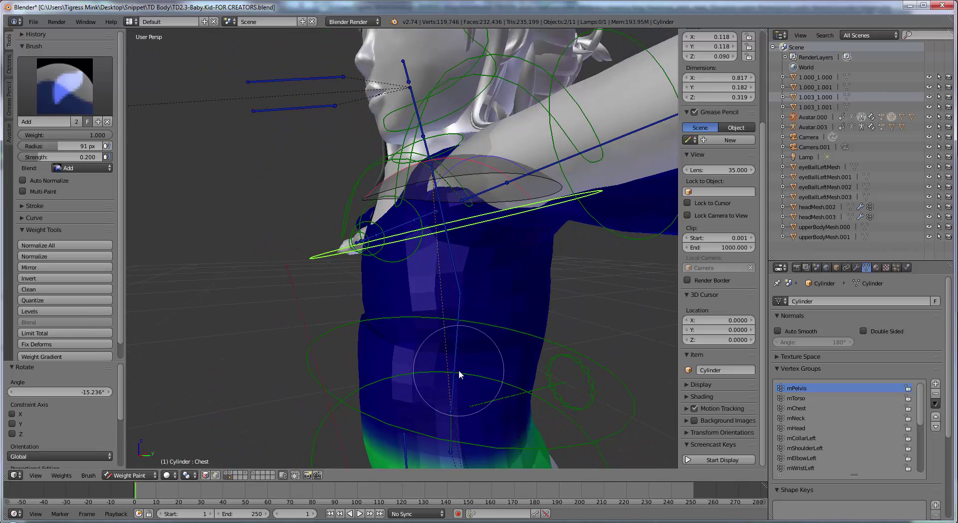
pyautogui.hotkey('alt', 'r')
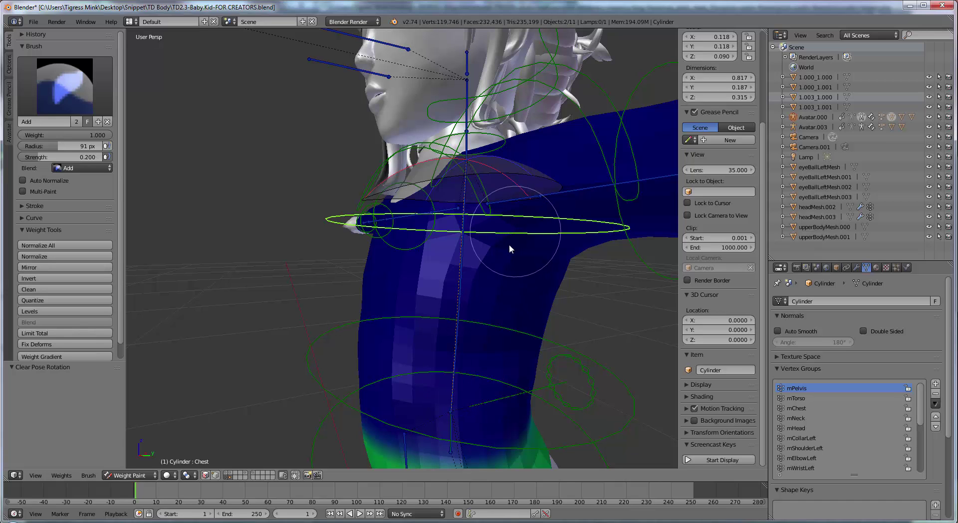
# Make mChest the active vertex group and soften the lower edge of its weights with the Blur brush at 0.172 strength
pyautogui.scroll(-3, 509, 245)
pyautogui.moveTo(382, 325)
pyautogui.mouseDown(button='middle')
pyautogui.moveTo(444, 334)
pyautogui.moveTo(454, 250)
pyautogui.moveTo(452, 308)
pyautogui.mouseUp(button='middle')
pyautogui.moveTo(439, 314); pyautogui.dragTo(449, 298, button='middle')
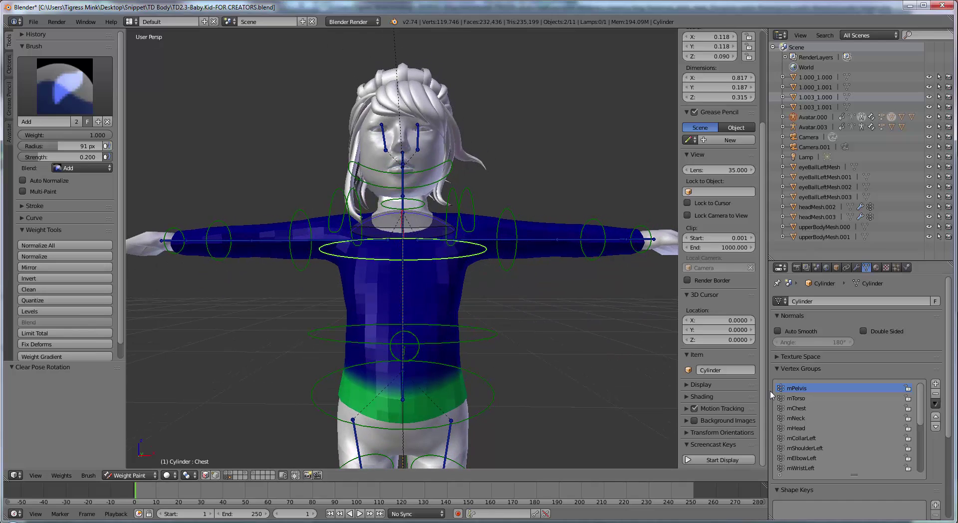
pyautogui.click(796, 408)
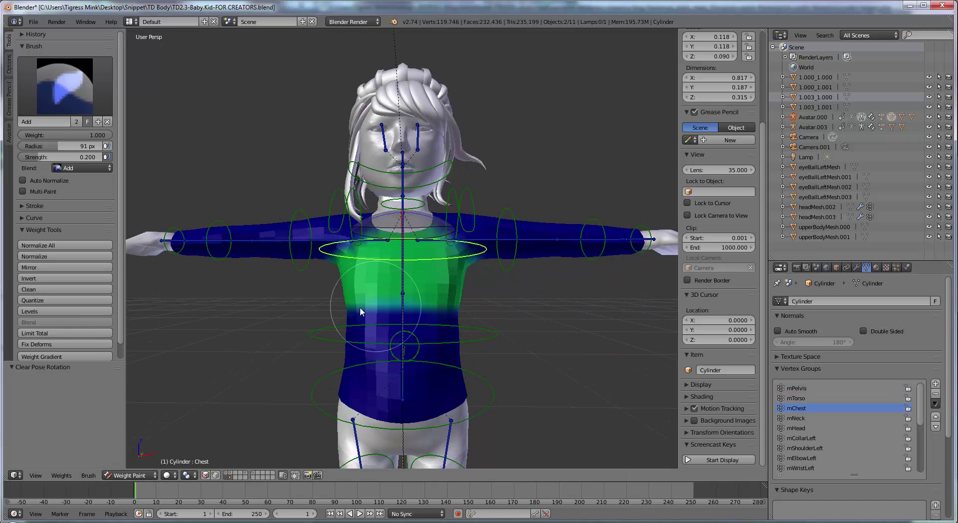
pyautogui.click(40, 90)
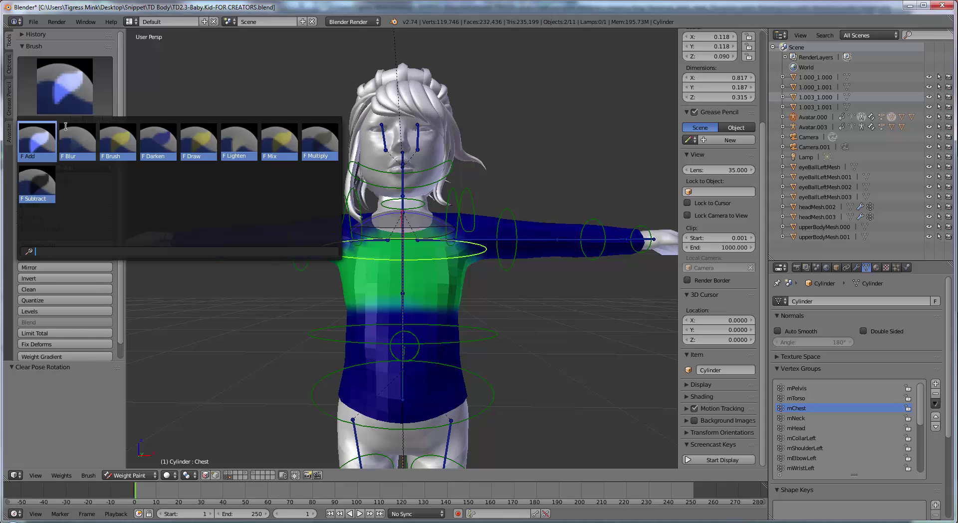
pyautogui.click(75, 138)
pyautogui.scroll(1, 455, 316)
pyautogui.moveTo(433, 320); pyautogui.dragTo(432, 315, button='middle')
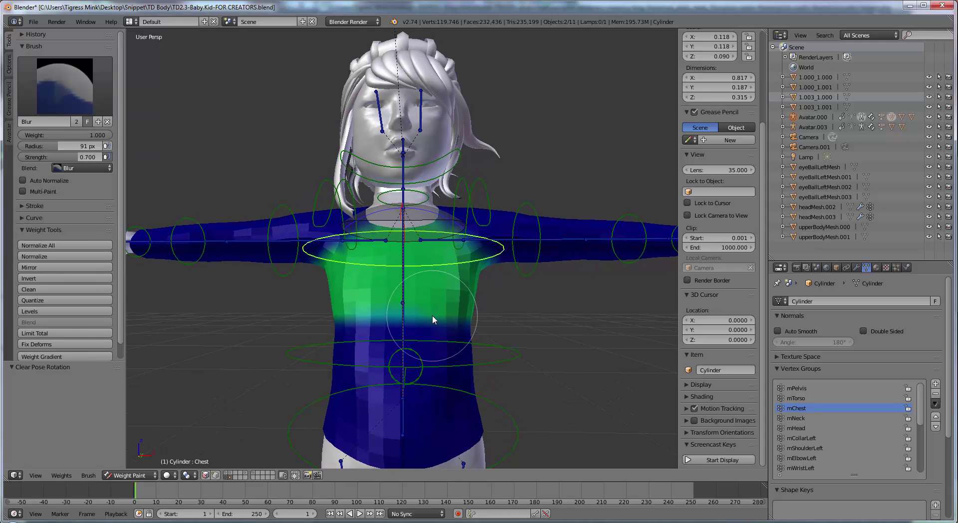
pyautogui.click(64, 83)
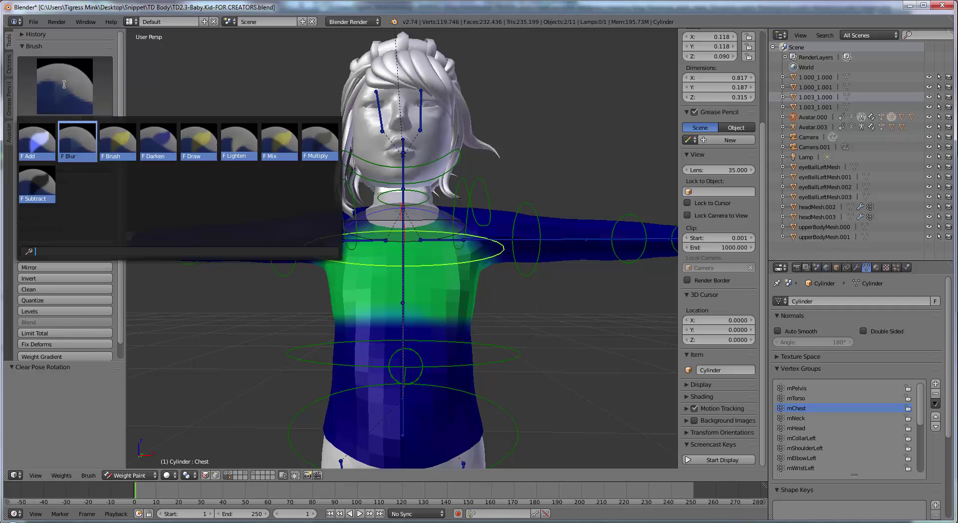
pyautogui.click(74, 144)
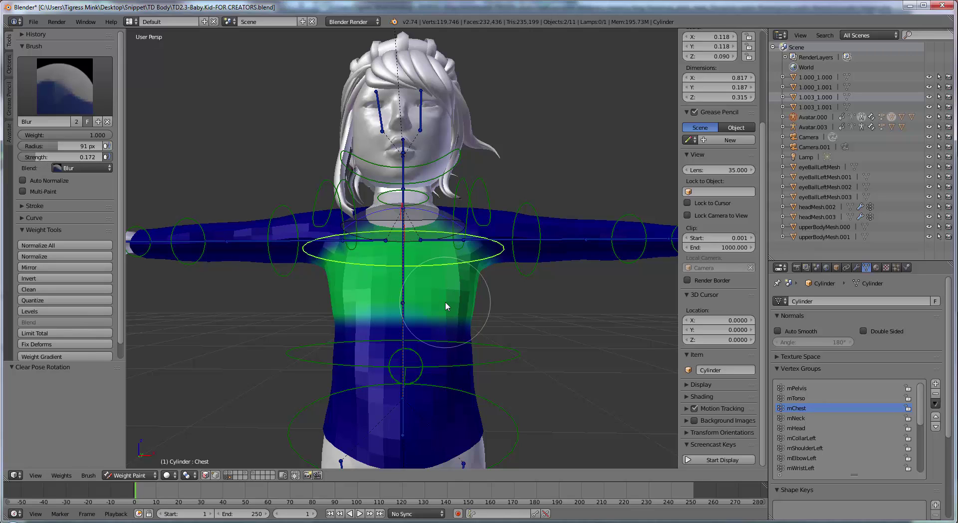
pyautogui.moveTo(474, 318)
pyautogui.mouseDown()
pyautogui.moveTo(278, 321)
pyautogui.moveTo(488, 315)
pyautogui.moveTo(343, 310)
pyautogui.moveTo(453, 313)
pyautogui.mouseUp()
pyautogui.moveTo(384, 317)
pyautogui.mouseDown()
pyautogui.moveTo(407, 320)
pyautogui.moveTo(379, 336)
pyautogui.mouseUp()
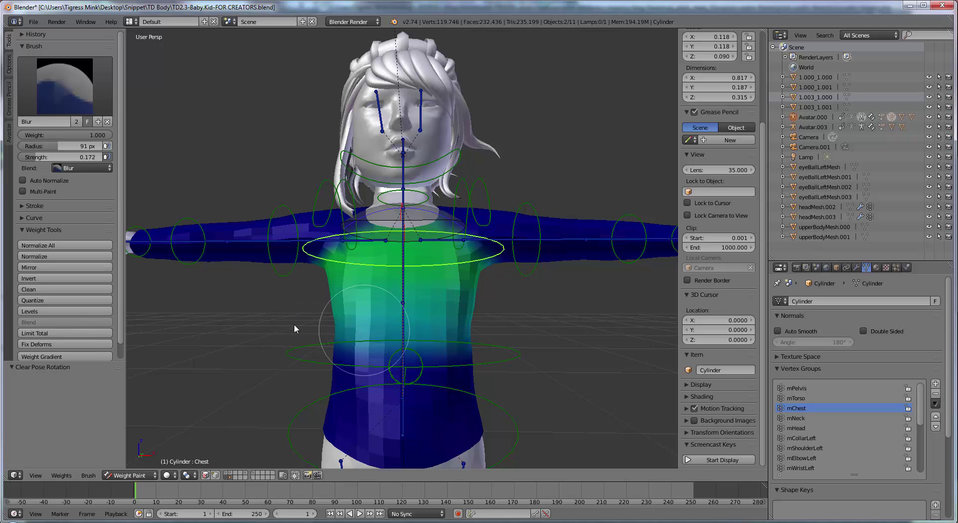
# Make mTorso active, blur the upper edge of its weights across the shirt, and try a small Chest bone rotation
pyautogui.click(797, 399)
pyautogui.moveTo(423, 332)
pyautogui.mouseDown()
pyautogui.moveTo(302, 322)
pyautogui.moveTo(508, 324)
pyautogui.moveTo(283, 312)
pyautogui.moveTo(524, 320)
pyautogui.moveTo(263, 314)
pyautogui.moveTo(518, 329)
pyautogui.moveTo(303, 307)
pyautogui.mouseUp()
pyautogui.moveTo(505, 311)
pyautogui.mouseDown()
pyautogui.moveTo(334, 288)
pyautogui.moveTo(519, 301)
pyautogui.moveTo(313, 311)
pyautogui.moveTo(478, 325)
pyautogui.mouseUp()
pyautogui.moveTo(478, 326)
pyautogui.mouseDown(button='middle')
pyautogui.moveTo(396, 332)
pyautogui.moveTo(427, 337)
pyautogui.mouseUp(button='middle')
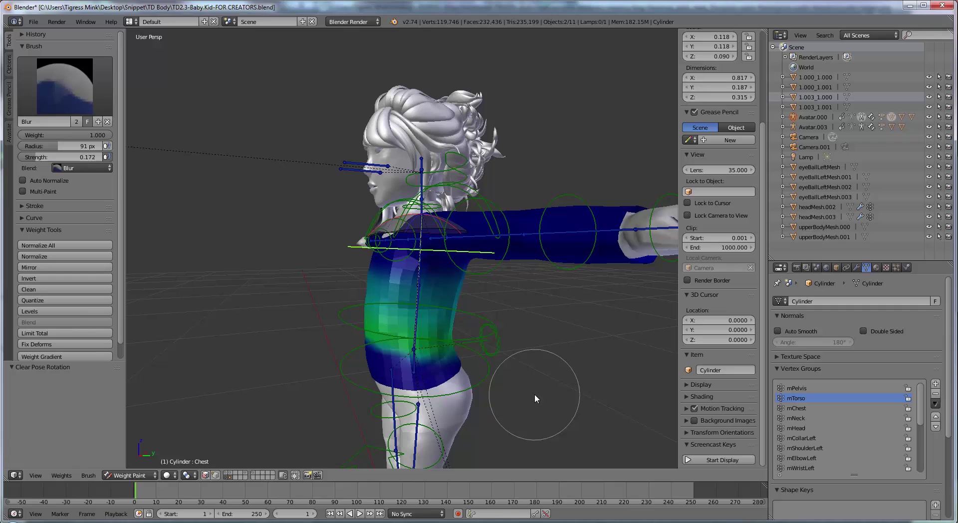
pyautogui.press('r')
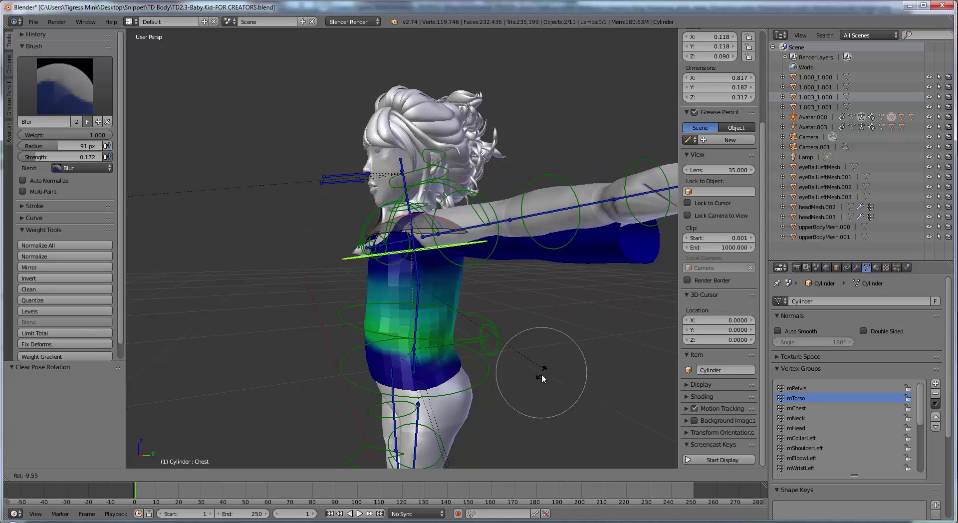
pyautogui.rightClick(548, 360)
# Blur the lower edge of the mTorso weights toward the shirt's hem
pyautogui.moveTo(527, 364); pyautogui.dragTo(451, 330, button='middle')
pyautogui.scroll(5, 444, 392)
pyautogui.moveTo(454, 254)
pyautogui.mouseDown(button='middle')
pyautogui.moveTo(449, 314)
pyautogui.moveTo(441, 311)
pyautogui.moveTo(517, 286)
pyautogui.mouseUp(button='middle')
pyautogui.moveTo(517, 292)
pyautogui.mouseDown()
pyautogui.moveTo(308, 280)
pyautogui.moveTo(491, 272)
pyautogui.moveTo(302, 261)
pyautogui.moveTo(516, 282)
pyautogui.moveTo(247, 274)
pyautogui.moveTo(527, 295)
pyautogui.mouseUp()
pyautogui.moveTo(384, 289)
pyautogui.mouseDown()
pyautogui.moveTo(307, 269)
pyautogui.moveTo(535, 283)
pyautogui.mouseUp()
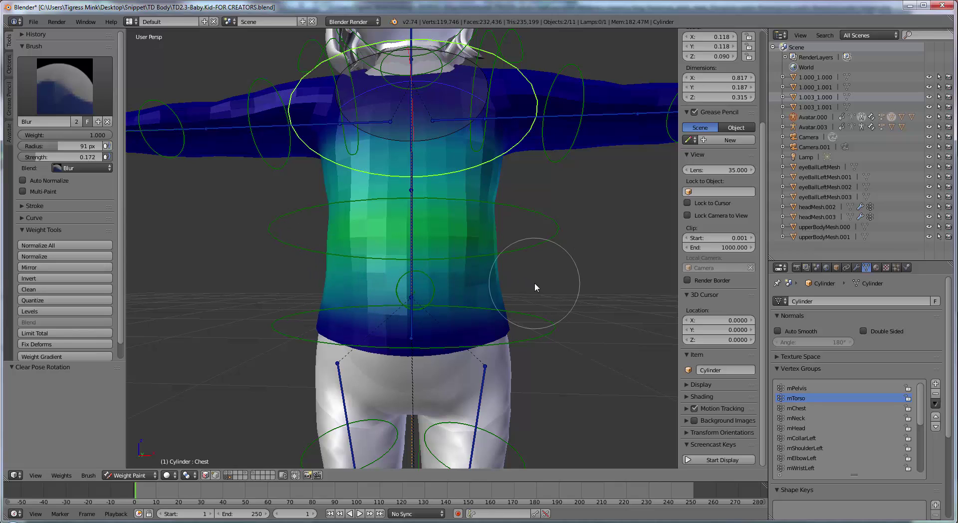
# Make mPelvis the active vertex group and blur the upper edge of its weights above the shirt's hem
pyautogui.click(809, 388)
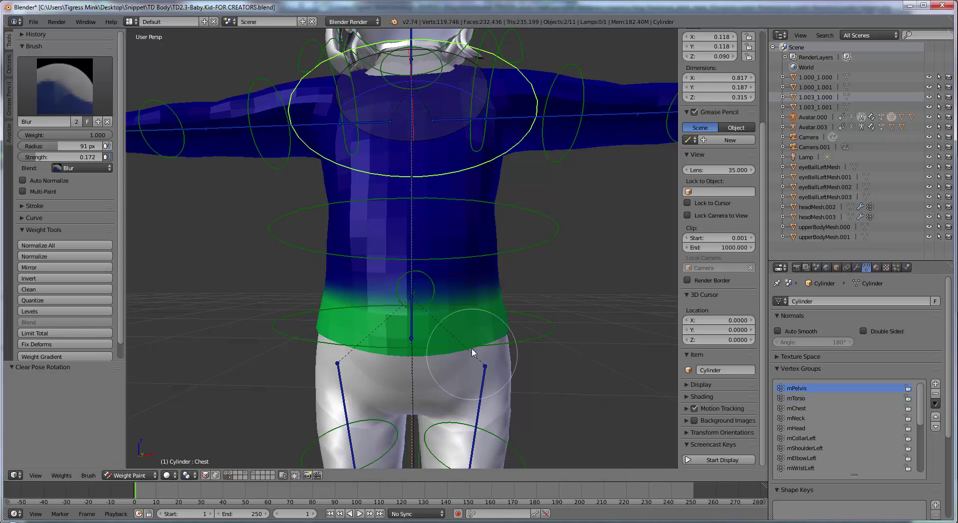
pyautogui.moveTo(472, 351); pyautogui.dragTo(475, 344, button='middle')
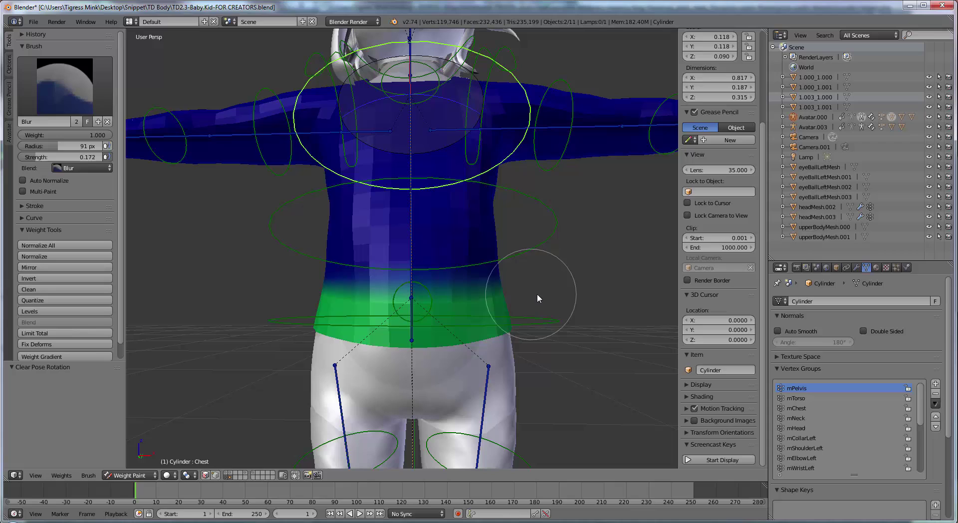
pyautogui.moveTo(535, 299)
pyautogui.mouseDown()
pyautogui.moveTo(336, 299)
pyautogui.moveTo(533, 289)
pyautogui.mouseUp()
pyautogui.moveTo(316, 284)
pyautogui.mouseDown()
pyautogui.moveTo(574, 286)
pyautogui.moveTo(220, 289)
pyautogui.moveTo(533, 287)
pyautogui.mouseUp()
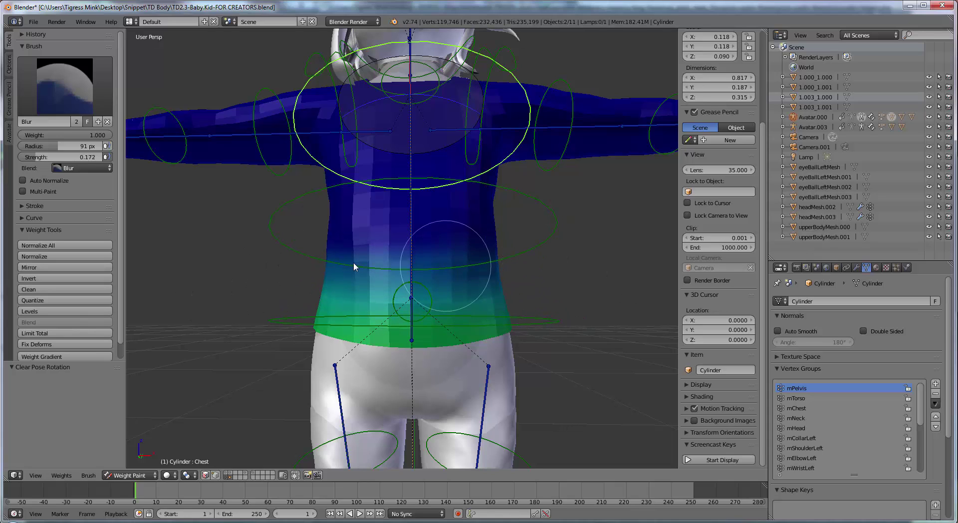
pyautogui.moveTo(353, 267)
pyautogui.mouseDown()
pyautogui.moveTo(547, 262)
pyautogui.moveTo(274, 297)
pyautogui.moveTo(650, 314)
pyautogui.mouseUp()
pyautogui.moveTo(651, 313)
pyautogui.mouseDown(button='middle')
pyautogui.moveTo(469, 315)
pyautogui.moveTo(391, 292)
pyautogui.mouseUp(button='middle')
# Check the mTorso and mChest weights on the shirt's back and side
pyautogui.click(798, 398)
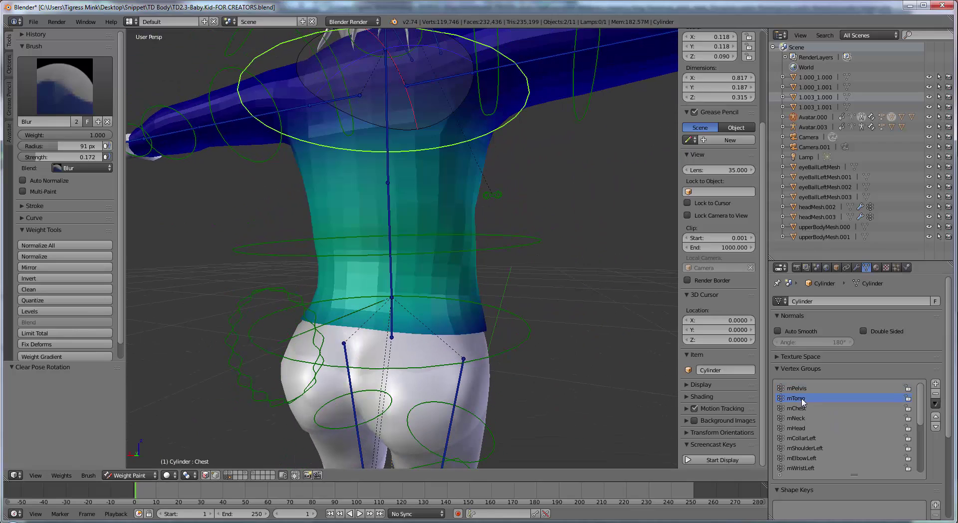
pyautogui.click(799, 408)
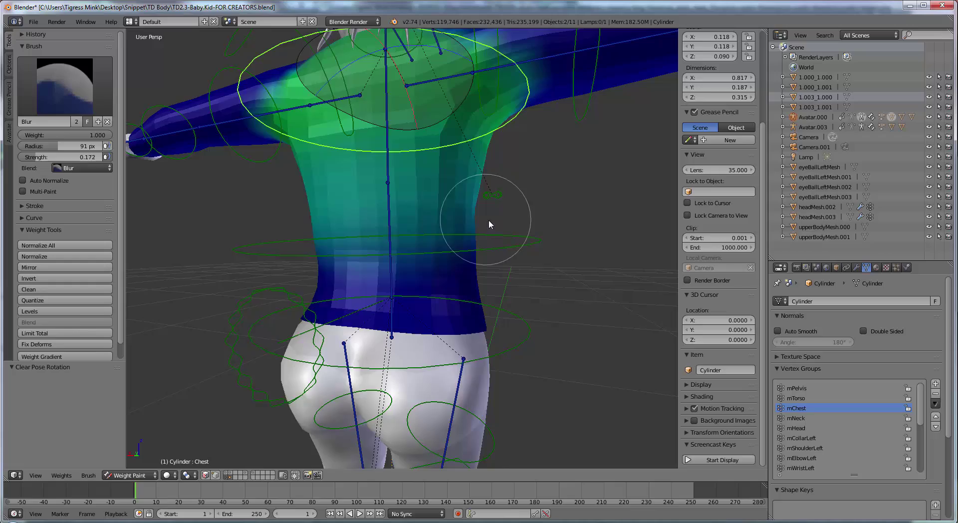
pyautogui.moveTo(490, 222)
pyautogui.mouseDown(button='middle')
pyautogui.moveTo(516, 288)
pyautogui.moveTo(369, 298)
pyautogui.moveTo(460, 301)
pyautogui.moveTo(530, 288)
pyautogui.mouseUp(button='middle')
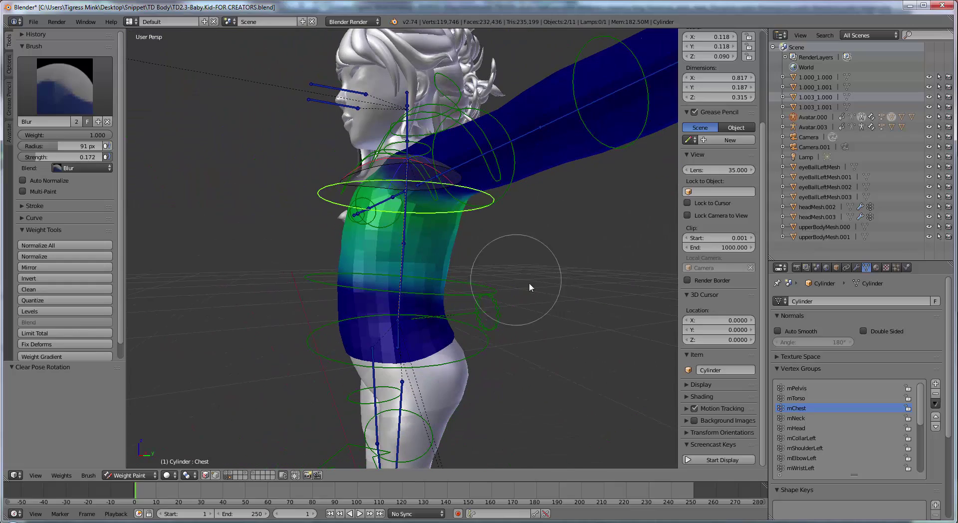
# Select the Torso bone and try rotating it to test how the shirt follows
pyautogui.rightClick(500, 287)
pyautogui.press('r')
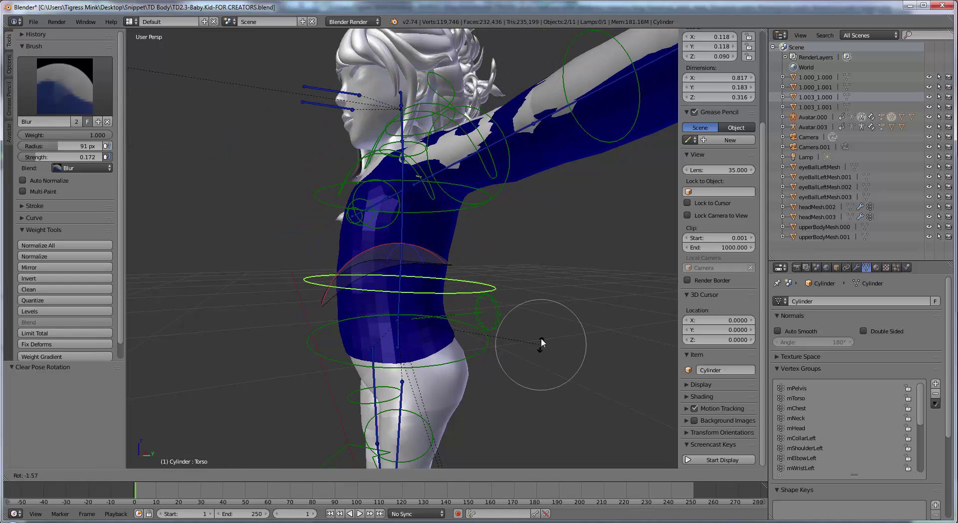
pyautogui.rightClick(537, 323)
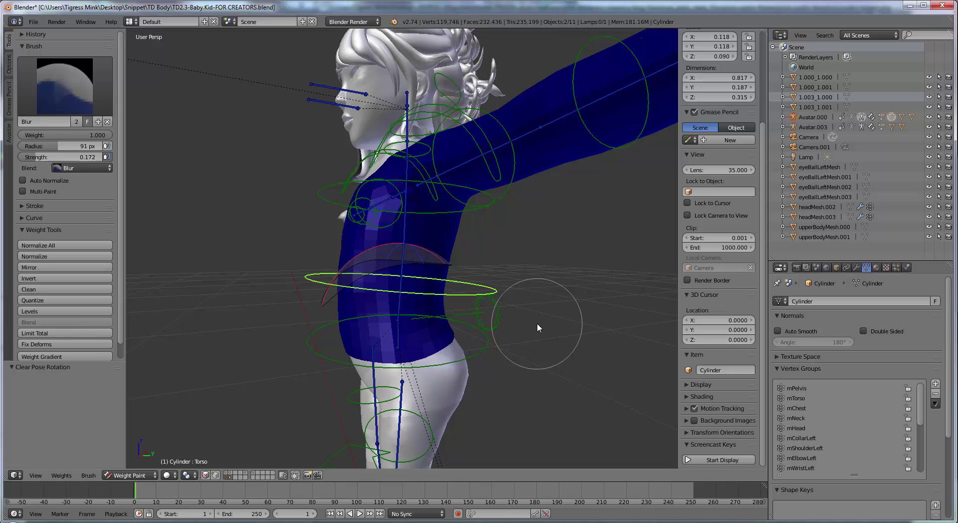
# Select the Chest bone, try a free rotation of about -25.5°, inspect the shirt from the front, and undo it
pyautogui.rightClick(372, 214)
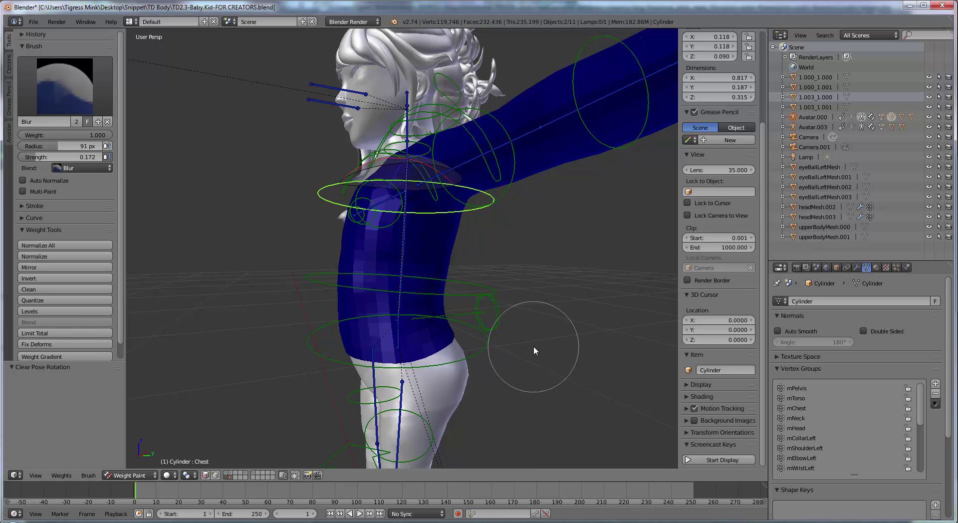
pyautogui.press('r')
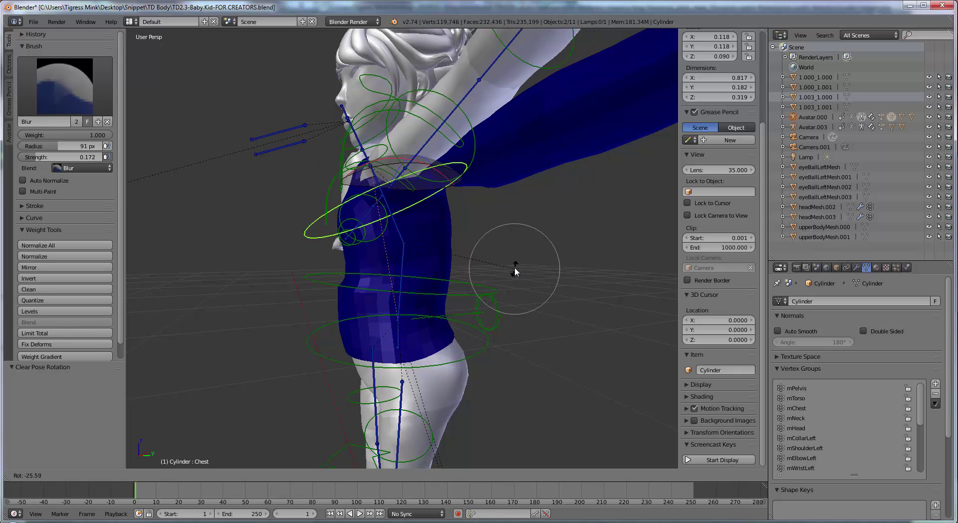
pyautogui.click(520, 278)
pyautogui.moveTo(520, 279); pyautogui.dragTo(494, 284, button='middle')
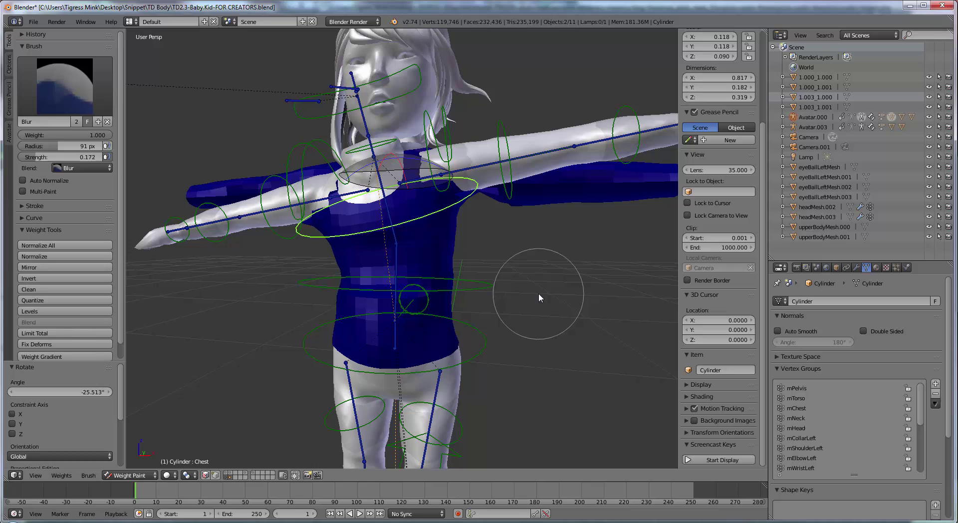
pyautogui.hotkey('ctrl', 'z')
# Rotate the Chest bone about 20° around the X axis and inspect the shirt's deformation from the front
pyautogui.moveTo(578, 333); pyautogui.dragTo(558, 334, button='middle')
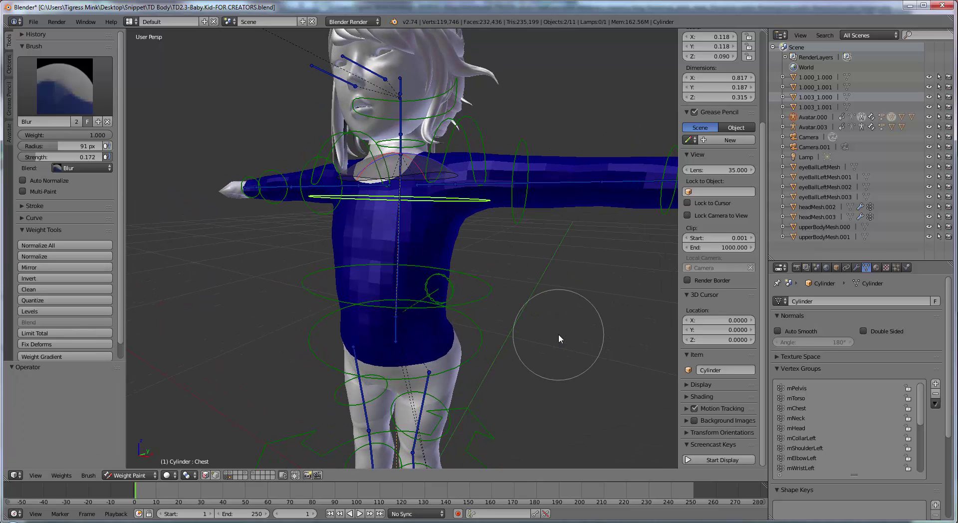
pyautogui.press('r')
pyautogui.press('x')
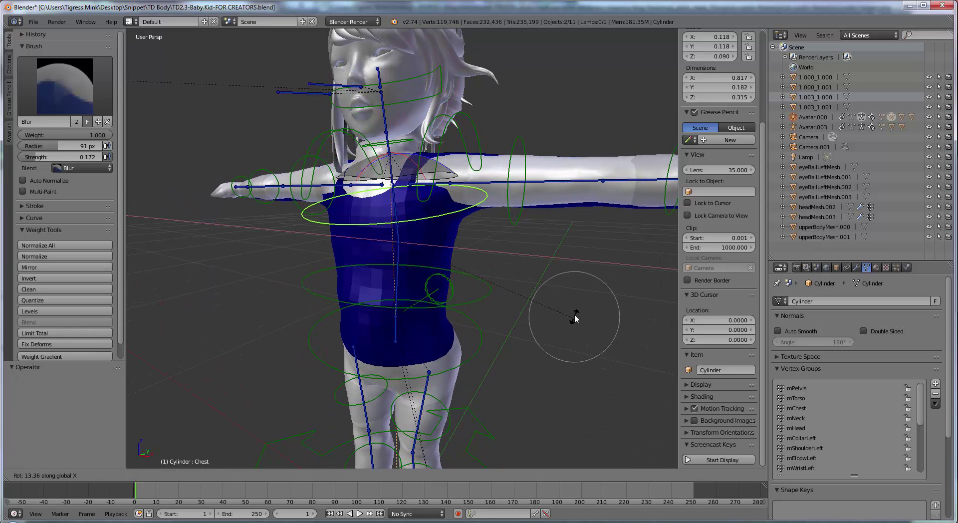
pyautogui.click(574, 295)
pyautogui.moveTo(431, 316); pyautogui.dragTo(514, 309, button='middle')
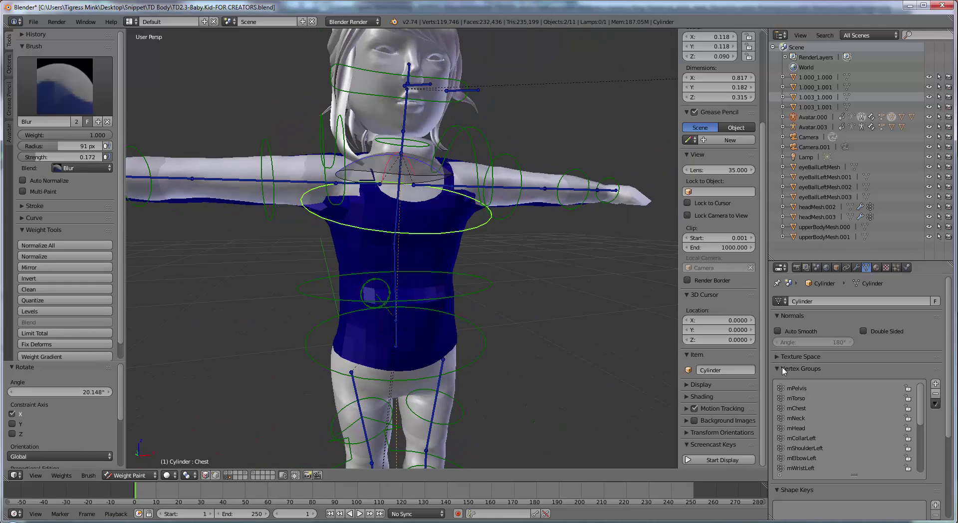
# Blur the mChest weights across the shirt's front to soften the transition between chest and waist
pyautogui.click(797, 408)
pyautogui.scroll(4, 491, 349)
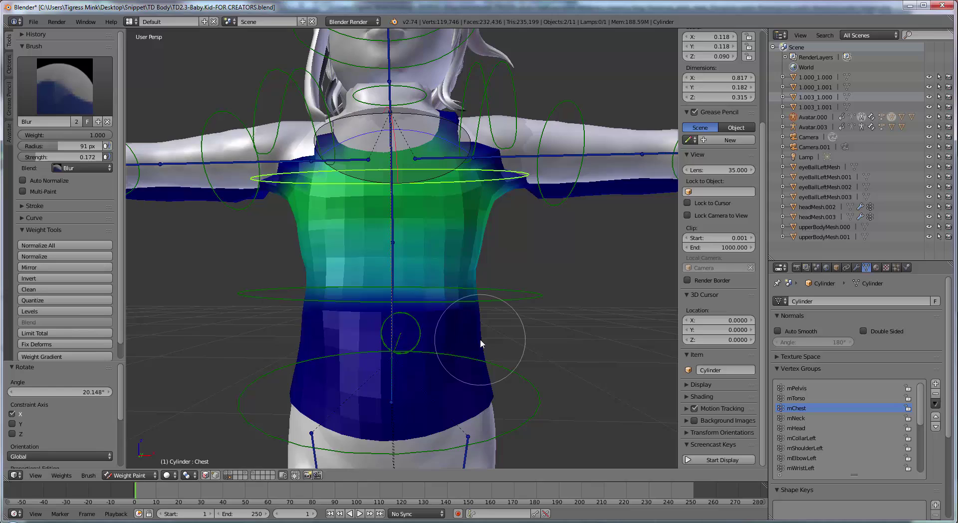
pyautogui.moveTo(481, 339); pyautogui.dragTo(480, 343, button='middle')
pyautogui.moveTo(527, 301)
pyautogui.mouseDown()
pyautogui.moveTo(267, 301)
pyautogui.moveTo(555, 310)
pyautogui.moveTo(241, 310)
pyautogui.moveTo(556, 305)
pyautogui.moveTo(291, 286)
pyautogui.moveTo(472, 277)
pyautogui.moveTo(298, 229)
pyautogui.mouseUp()
pyautogui.moveTo(437, 246)
pyautogui.mouseDown()
pyautogui.moveTo(272, 308)
pyautogui.moveTo(474, 335)
pyautogui.mouseUp()
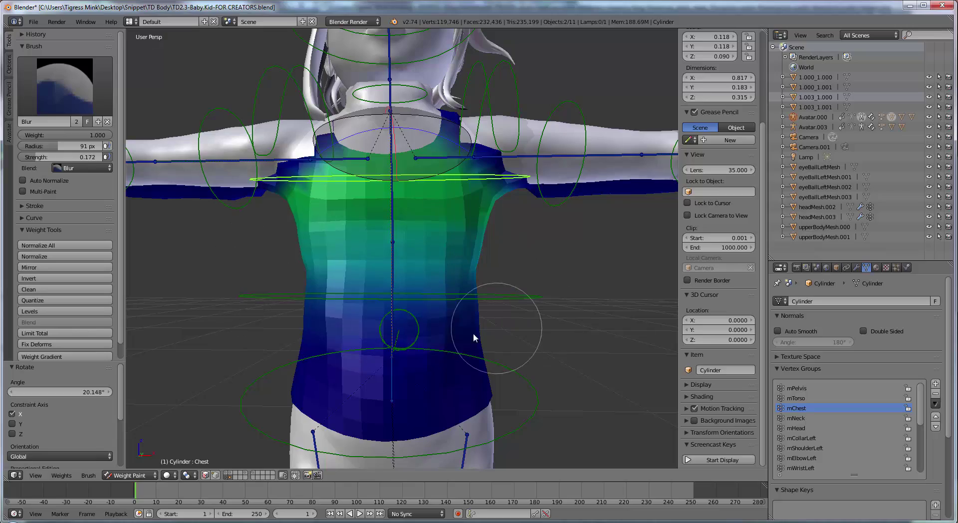
pyautogui.moveTo(544, 337); pyautogui.dragTo(883, 423, button='middle')
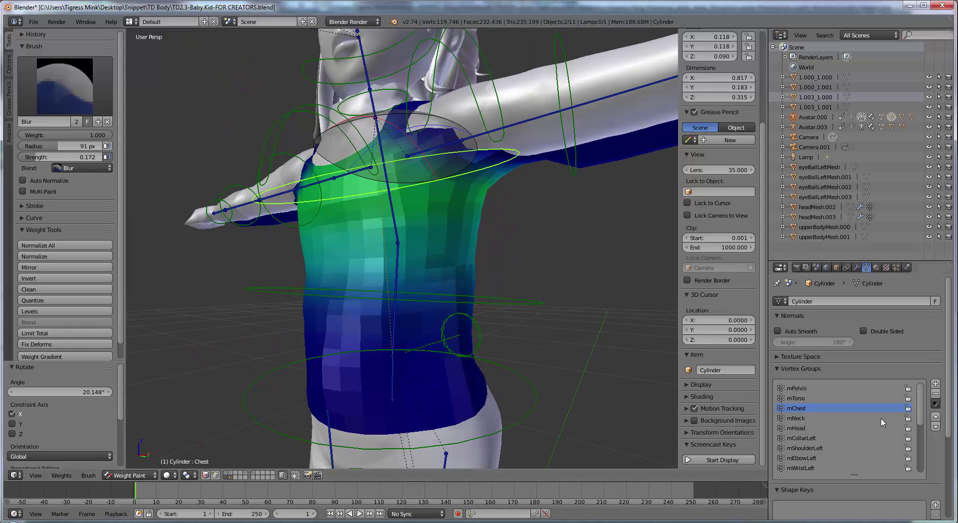
# Check the mTorso and mPelvis weights on the shirt's front
pyautogui.click(798, 398)
pyautogui.moveTo(330, 335)
pyautogui.mouseDown(button='middle')
pyautogui.moveTo(494, 333)
pyautogui.moveTo(586, 320)
pyautogui.moveTo(577, 319)
pyautogui.mouseUp(button='middle')
pyautogui.moveTo(576, 319)
pyautogui.mouseDown()
pyautogui.moveTo(308, 279)
pyautogui.moveTo(512, 265)
pyautogui.moveTo(319, 244)
pyautogui.moveTo(488, 276)
pyautogui.mouseUp()
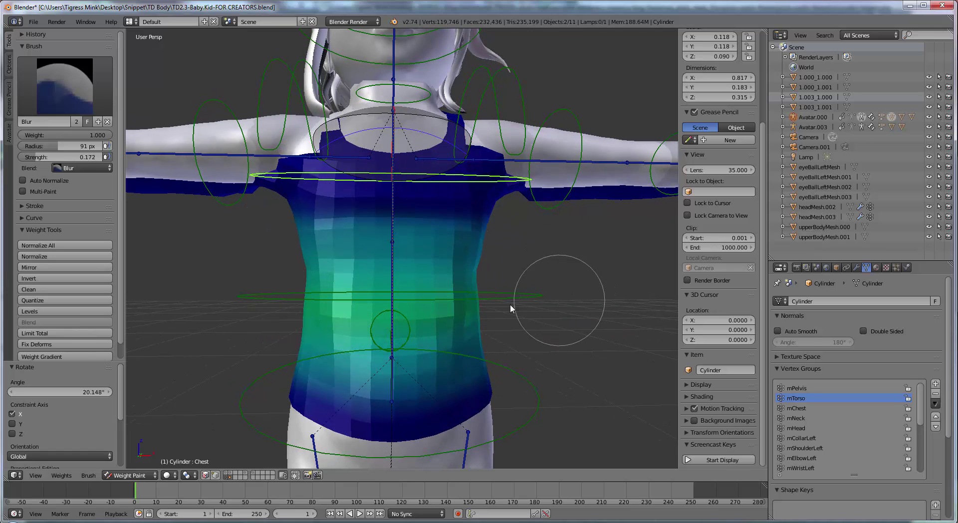
pyautogui.moveTo(478, 332)
pyautogui.mouseDown(button='middle')
pyautogui.moveTo(385, 337)
pyautogui.moveTo(505, 328)
pyautogui.mouseUp(button='middle')
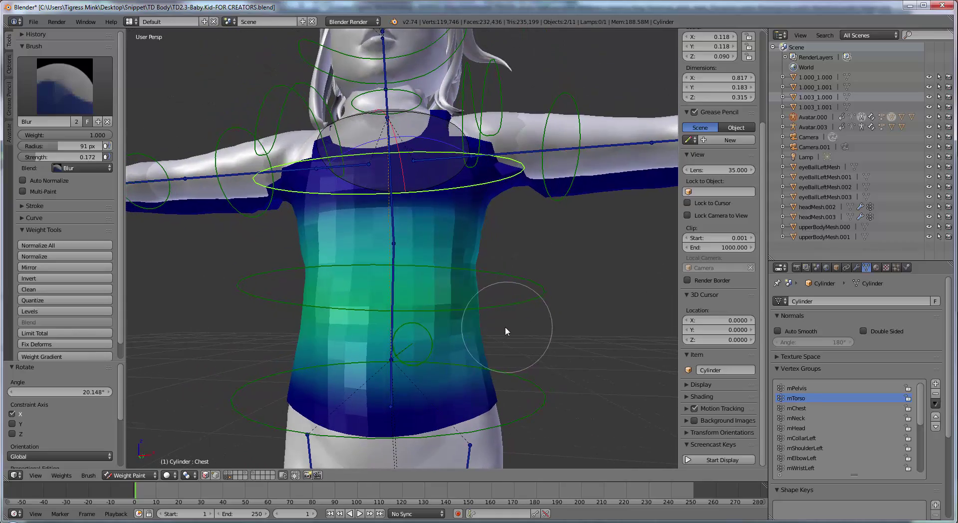
pyautogui.moveTo(517, 300)
pyautogui.mouseDown()
pyautogui.moveTo(306, 302)
pyautogui.moveTo(550, 302)
pyautogui.moveTo(357, 295)
pyautogui.mouseUp()
pyautogui.moveTo(355, 299); pyautogui.dragTo(553, 355, button='middle')
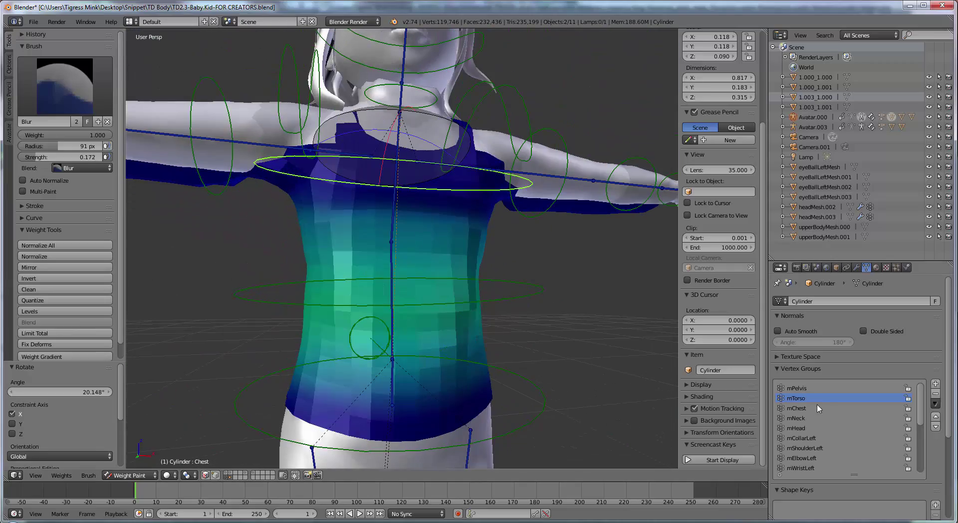
pyautogui.click(799, 387)
pyautogui.moveTo(537, 391)
pyautogui.mouseDown(button='middle')
pyautogui.moveTo(488, 352)
pyautogui.moveTo(505, 365)
pyautogui.moveTo(515, 318)
pyautogui.mouseUp(button='middle')
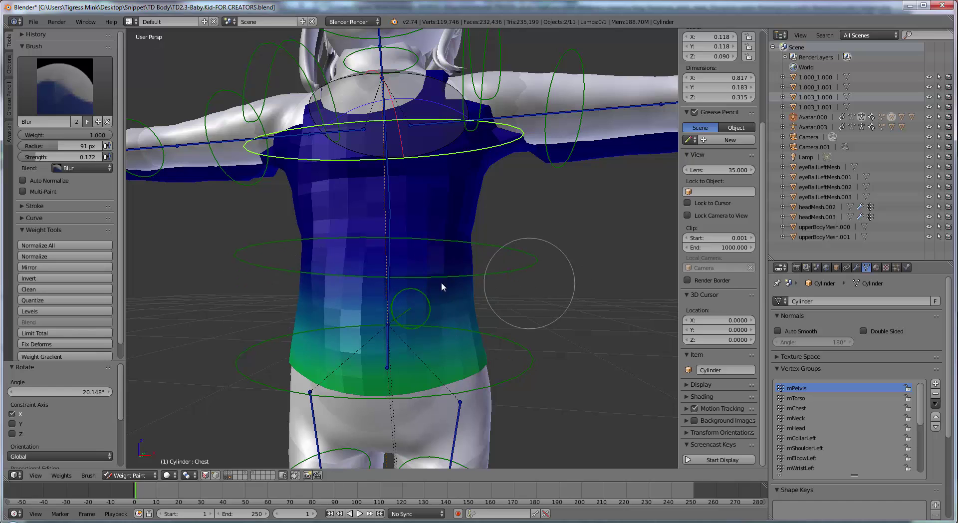
# Rotate the Chest bone about 4.9° around the X axis and inspect the shirt's deformation from the front
pyautogui.moveTo(495, 259)
pyautogui.mouseDown(button='middle')
pyautogui.moveTo(462, 330)
pyautogui.moveTo(506, 351)
pyautogui.moveTo(532, 394)
pyautogui.mouseUp(button='middle')
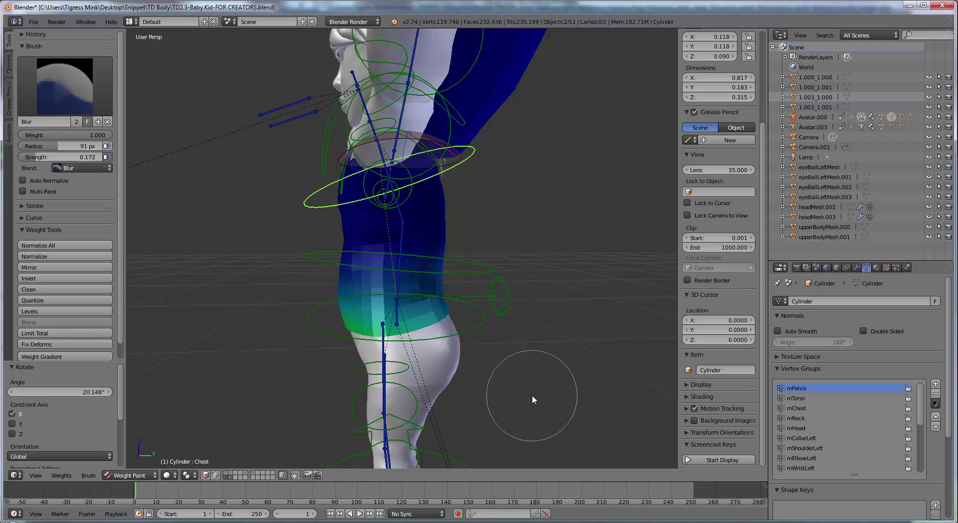
pyautogui.press('r')
pyautogui.press('x')
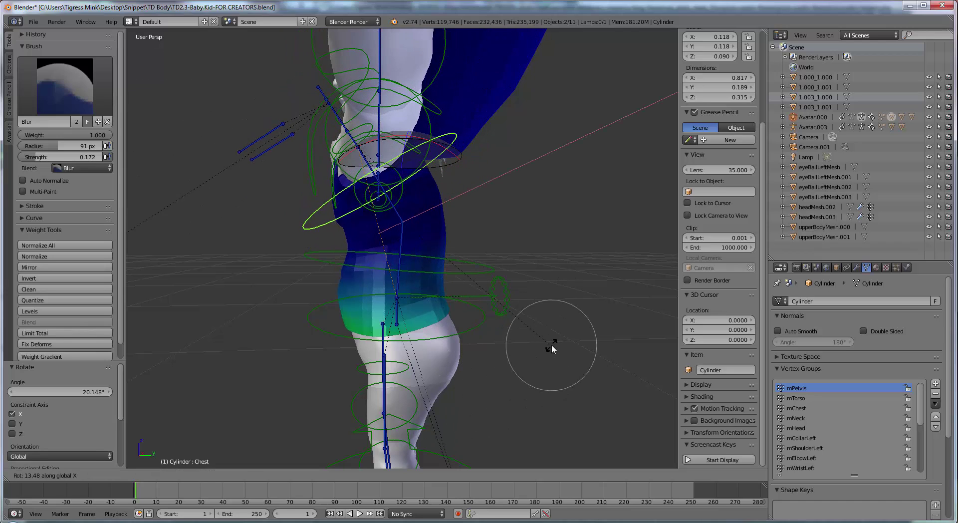
pyautogui.click(531, 365)
pyautogui.moveTo(376, 277); pyautogui.dragTo(479, 280, button='middle')
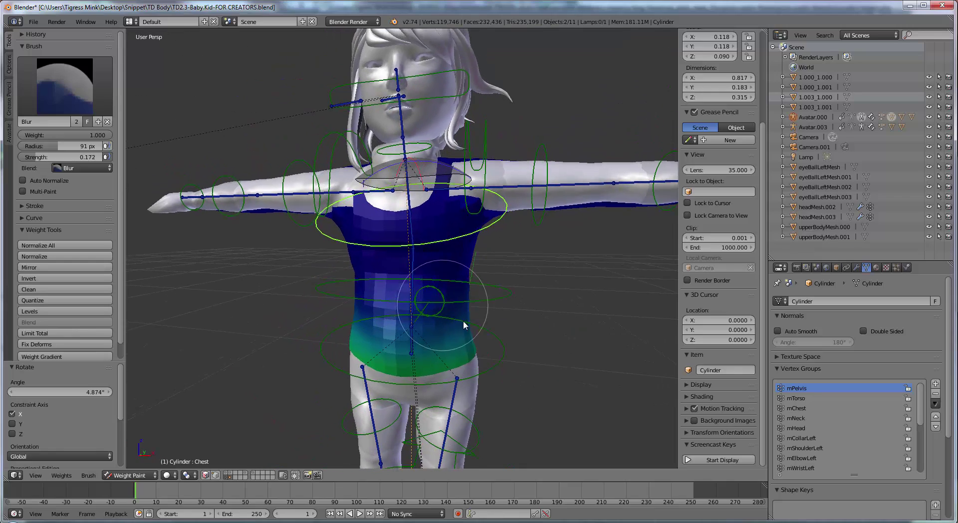
# Blur the upper edge of the mTorso weights across the front of the shirt's chest
pyautogui.click(798, 398)
pyautogui.scroll(4, 442, 327)
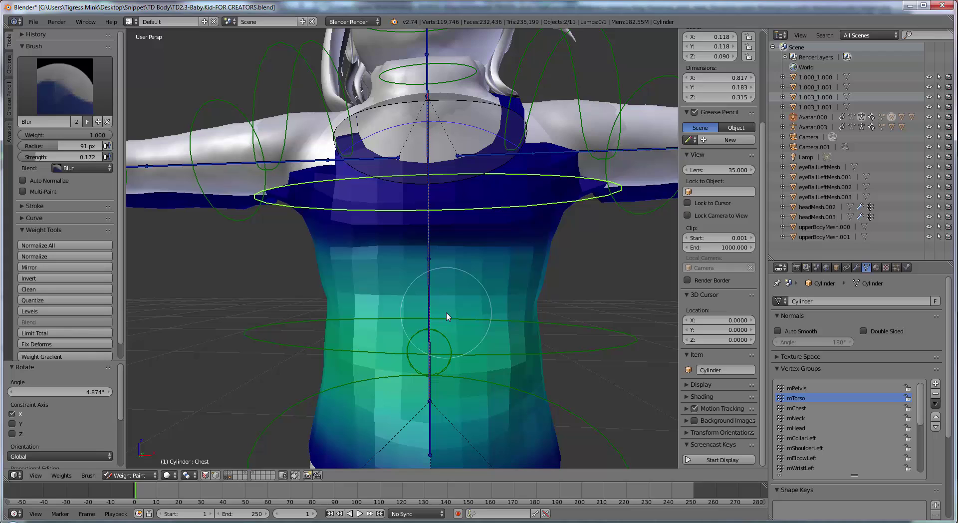
pyautogui.moveTo(493, 243)
pyautogui.mouseDown()
pyautogui.moveTo(364, 240)
pyautogui.moveTo(475, 235)
pyautogui.moveTo(466, 250)
pyautogui.moveTo(356, 249)
pyautogui.mouseUp()
pyautogui.moveTo(417, 219); pyautogui.dragTo(525, 227)
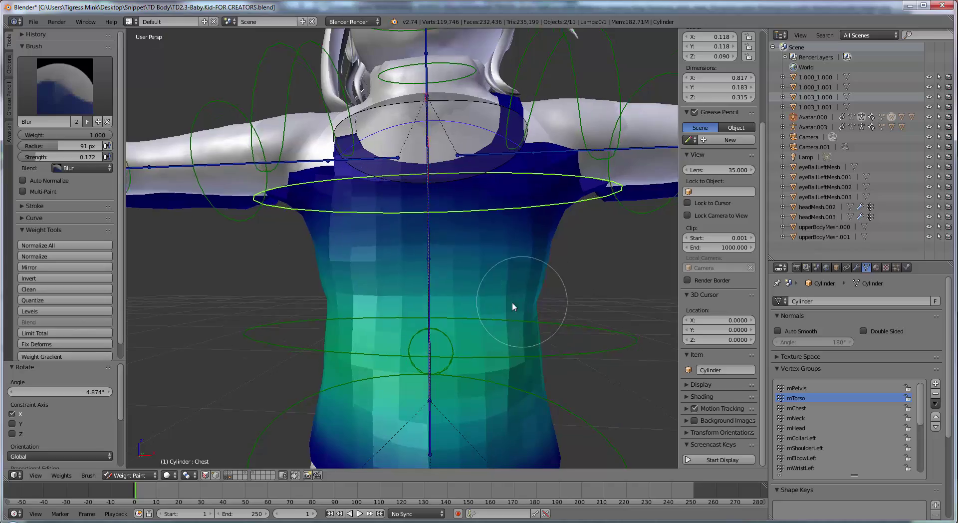
# Rotate the Chest bone about -45.7° around the X axis and inspect the shirt's deformation from the back
pyautogui.moveTo(513, 305); pyautogui.dragTo(405, 308, button='middle')
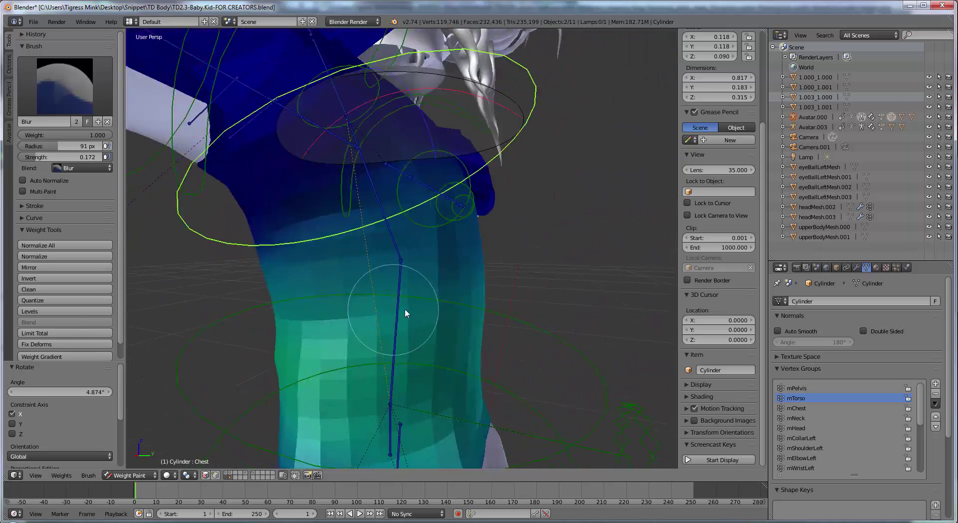
pyautogui.scroll(-3, 414, 308)
pyautogui.moveTo(515, 361); pyautogui.dragTo(505, 360, button='middle')
pyautogui.press('r')
pyautogui.press('x')
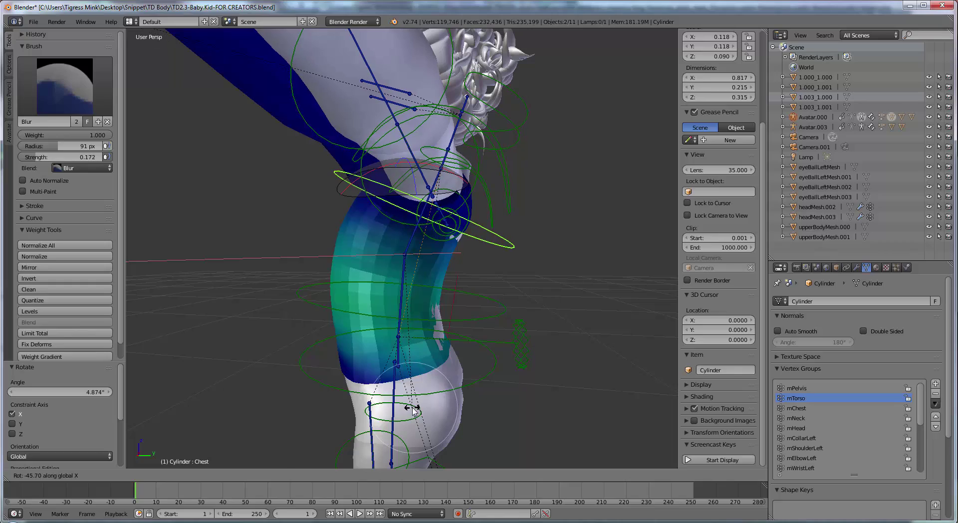
pyautogui.click(413, 407)
pyautogui.moveTo(592, 268)
pyautogui.mouseDown(button='middle')
pyautogui.moveTo(543, 262)
pyautogui.moveTo(502, 269)
pyautogui.moveTo(498, 286)
pyautogui.moveTo(468, 283)
pyautogui.moveTo(407, 235)
pyautogui.mouseUp(button='middle')
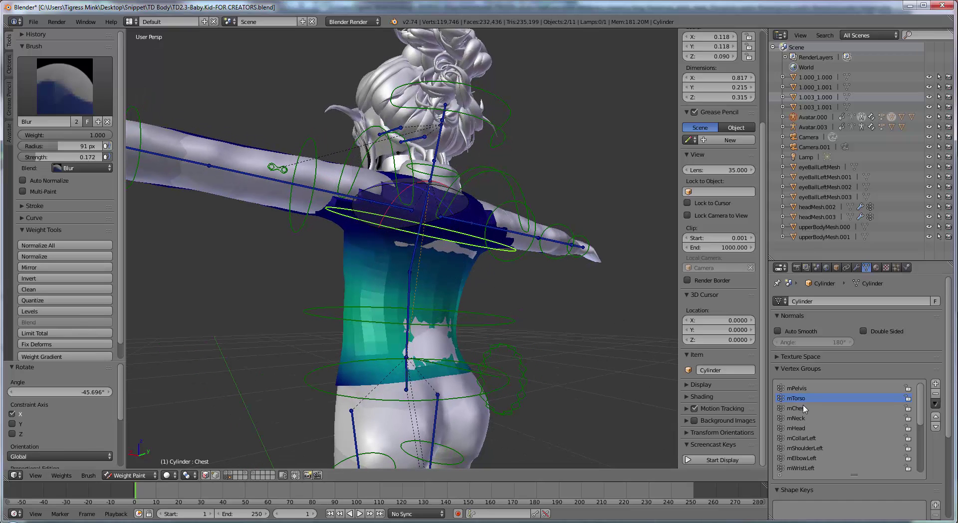
# Subtract mTorso weight across the shirt's upper back where the body pokes through, using a brush strength of 0.070
pyautogui.scroll(2, 477, 272)
pyautogui.moveTo(476, 273); pyautogui.dragTo(445, 245, button='middle')
pyautogui.scroll(2, 316, 232)
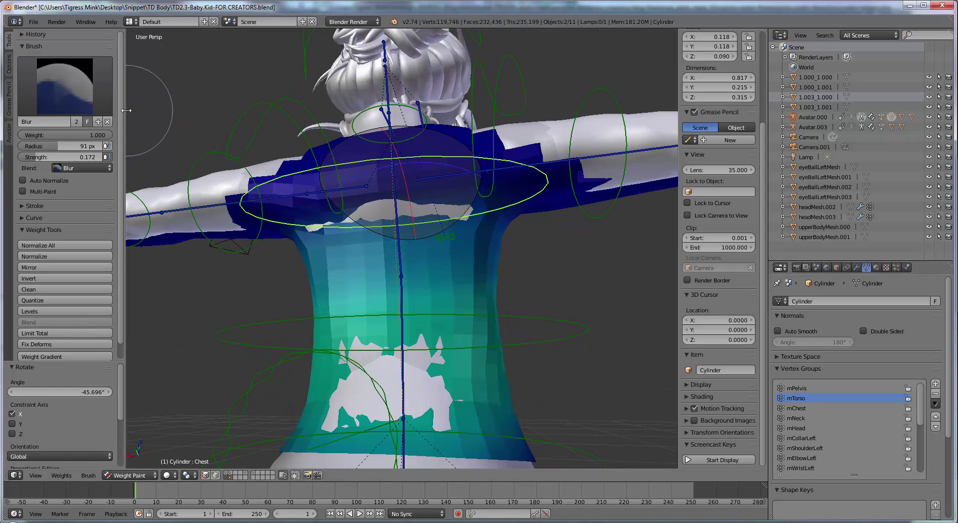
pyautogui.click(65, 86)
pyautogui.click(45, 171)
pyautogui.moveTo(361, 170)
pyautogui.keyDown('shift'); pyautogui.mouseDown(button='middle')
pyautogui.moveTo(358, 187)
pyautogui.moveTo(341, 192)
pyautogui.mouseUp(button='middle'); pyautogui.keyUp('shift')
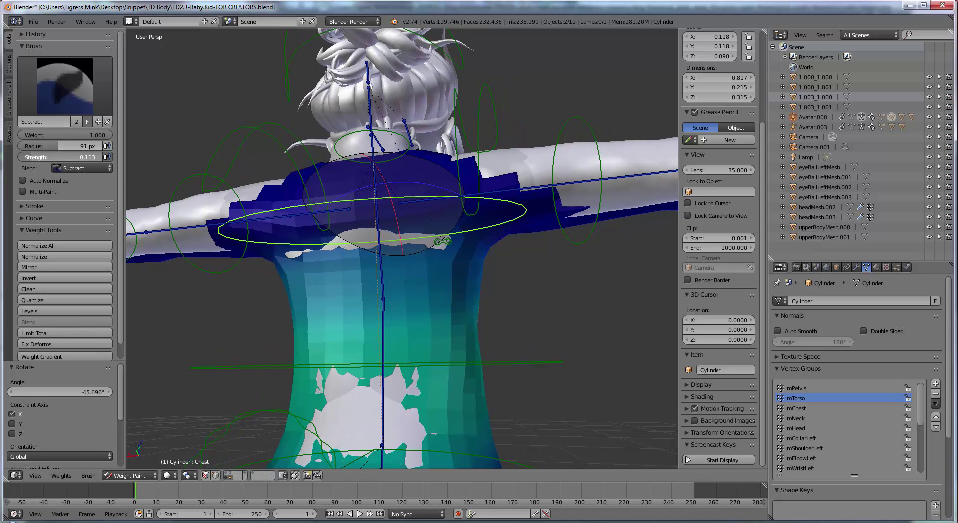
pyautogui.scroll(3, 340, 193)
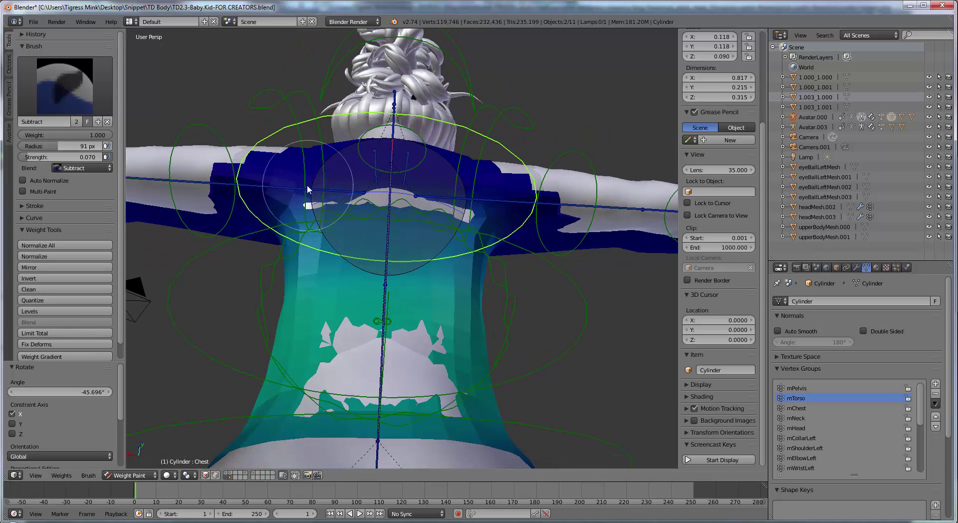
pyautogui.moveTo(440, 200); pyautogui.dragTo(444, 199)
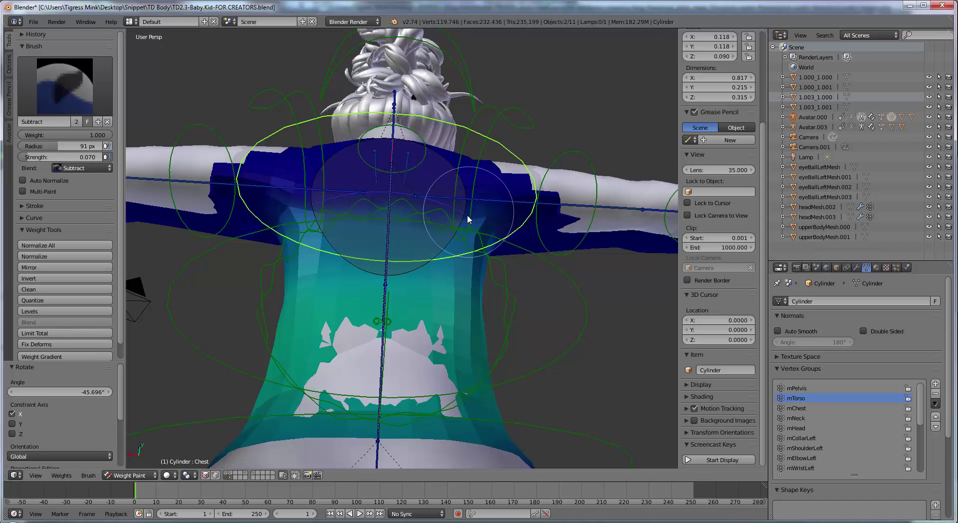
# Blur the mTorso weights across the shirt's upper back
pyautogui.click(69, 100)
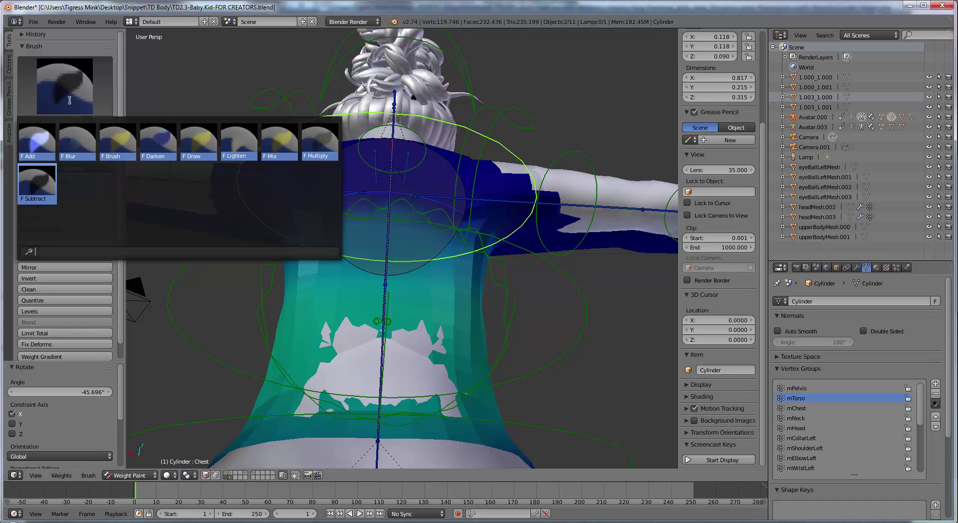
pyautogui.click(77, 141)
pyautogui.moveTo(464, 203); pyautogui.dragTo(457, 234, button='middle')
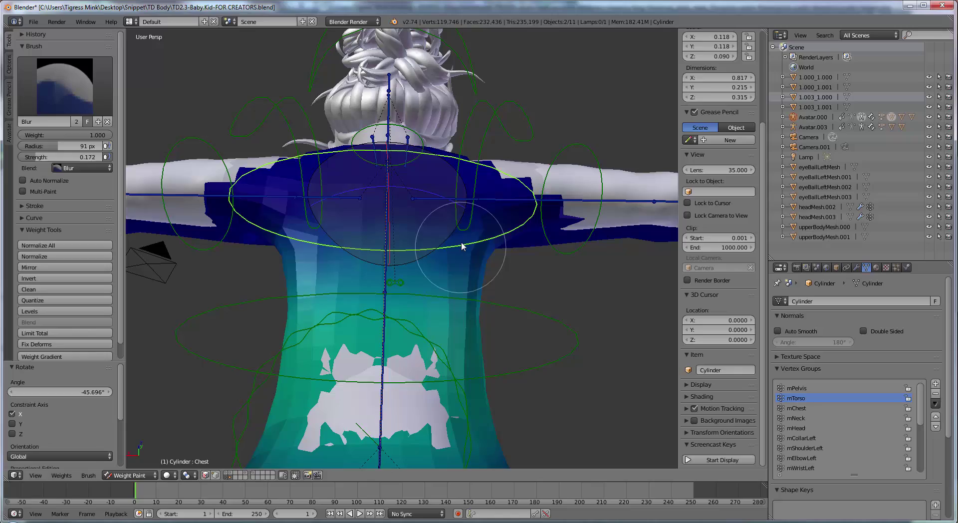
# Undo the last change and add mTorso weight over the lower back's poke-through area with the Add brush at strength 0.051
pyautogui.moveTo(447, 317)
pyautogui.mouseDown(button='middle')
pyautogui.moveTo(440, 369)
pyautogui.moveTo(457, 280)
pyautogui.mouseUp(button='middle')
pyautogui.hotkey('ctrl', 'z')
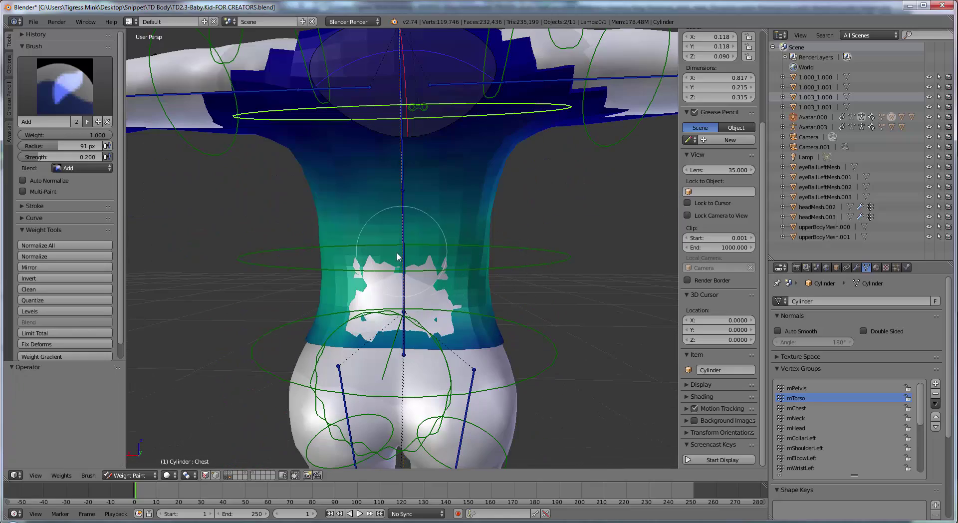
pyautogui.moveTo(403, 314)
pyautogui.mouseDown(button='middle')
pyautogui.moveTo(499, 300)
pyautogui.moveTo(412, 320)
pyautogui.mouseUp(button='middle')
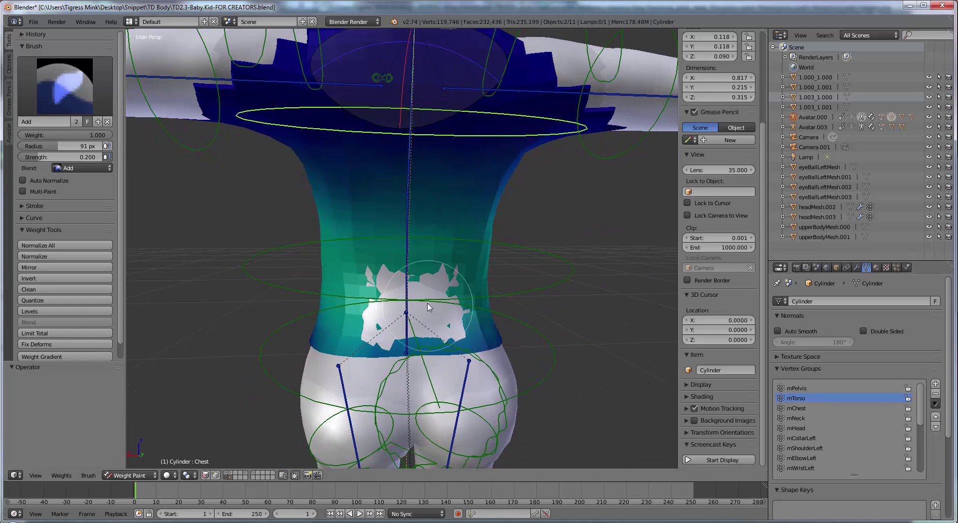
pyautogui.moveTo(492, 319); pyautogui.dragTo(439, 322, button='middle')
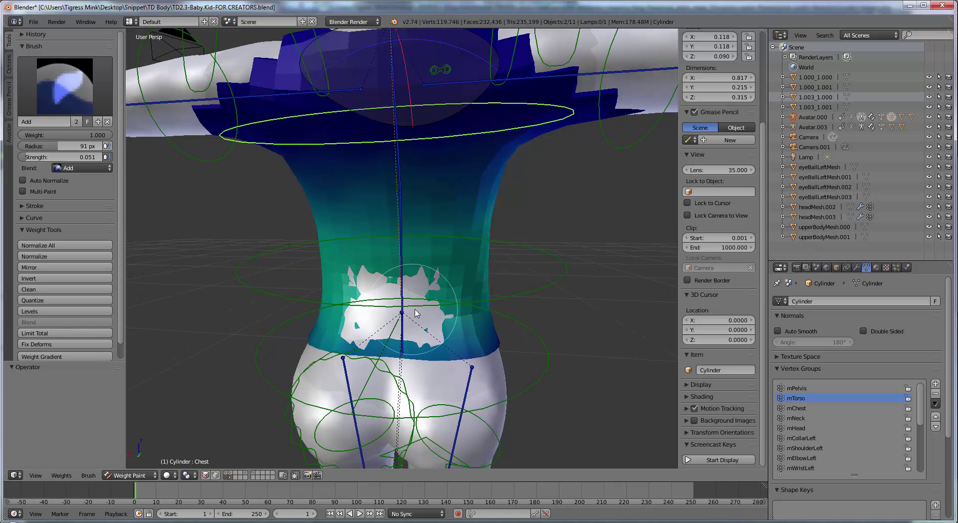
pyautogui.moveTo(420, 303); pyautogui.dragTo(421, 299, button='middle')
pyautogui.moveTo(372, 299)
pyautogui.mouseDown()
pyautogui.moveTo(359, 320)
pyautogui.moveTo(384, 309)
pyautogui.moveTo(439, 314)
pyautogui.moveTo(399, 321)
pyautogui.moveTo(365, 310)
pyautogui.moveTo(389, 274)
pyautogui.moveTo(439, 279)
pyautogui.moveTo(404, 327)
pyautogui.moveTo(344, 319)
pyautogui.moveTo(424, 300)
pyautogui.moveTo(450, 320)
pyautogui.moveTo(359, 319)
pyautogui.moveTo(451, 329)
pyautogui.moveTo(358, 328)
pyautogui.moveTo(389, 325)
pyautogui.mouseUp()
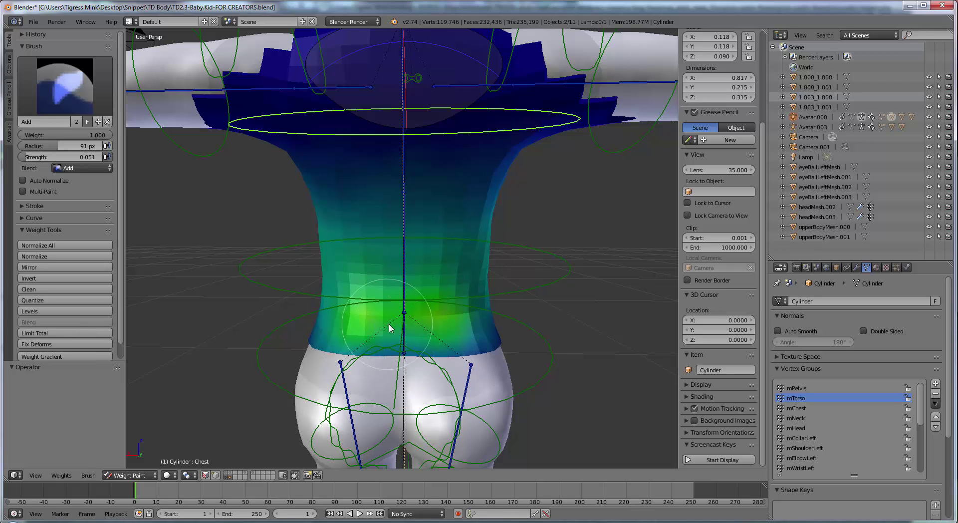
pyautogui.moveTo(389, 325); pyautogui.dragTo(407, 330, button='middle')
# Blur the mTorso weights on the shirt's lower back
pyautogui.click(33, 74)
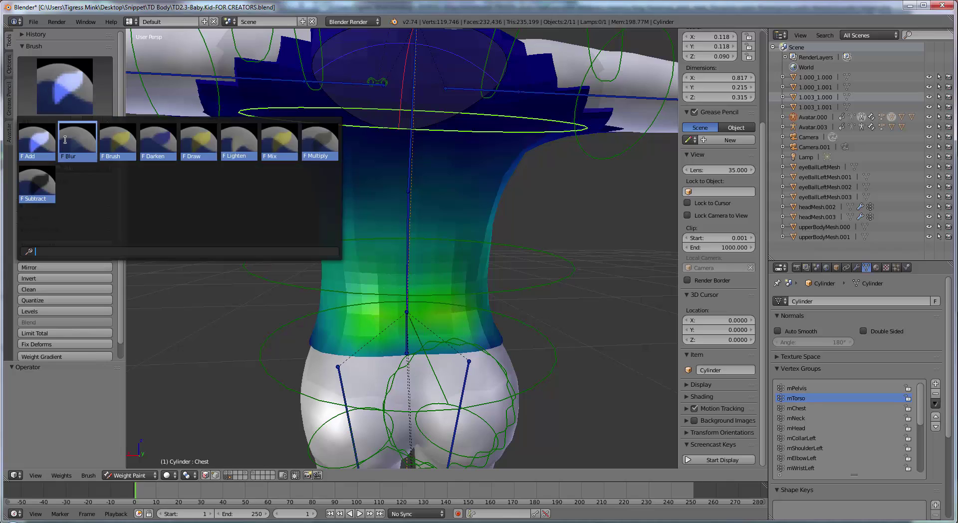
pyautogui.click(82, 146)
pyautogui.moveTo(387, 305)
pyautogui.mouseDown()
pyautogui.moveTo(434, 325)
pyautogui.moveTo(403, 332)
pyautogui.moveTo(394, 300)
pyautogui.moveTo(378, 304)
pyautogui.moveTo(450, 299)
pyautogui.moveTo(461, 332)
pyautogui.moveTo(451, 320)
pyautogui.moveTo(378, 307)
pyautogui.moveTo(392, 281)
pyautogui.moveTo(460, 280)
pyautogui.moveTo(419, 305)
pyautogui.moveTo(408, 297)
pyautogui.moveTo(414, 314)
pyautogui.moveTo(381, 312)
pyautogui.mouseUp()
# Add more mTorso weight to the shirt's lower back and blur it again
pyautogui.click(65, 85)
pyautogui.click(37, 140)
pyautogui.click(77, 111)
pyautogui.click(82, 140)
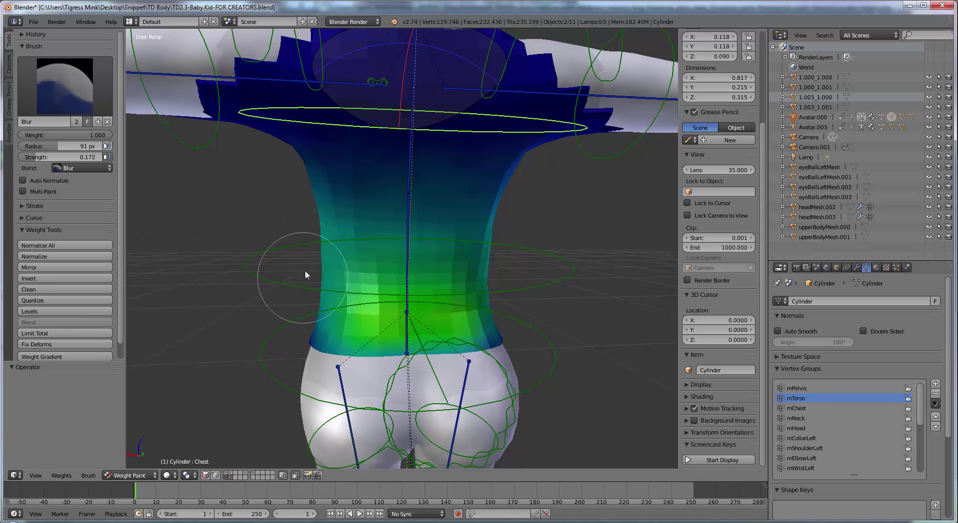
pyautogui.moveTo(445, 327)
pyautogui.mouseDown()
pyautogui.moveTo(472, 330)
pyautogui.moveTo(354, 330)
pyautogui.mouseUp()
# Add another touch of mTorso weight to the lower back at strength 0.051 and switch back to the Blur brush
pyautogui.click(40, 83)
pyautogui.click(36, 141)
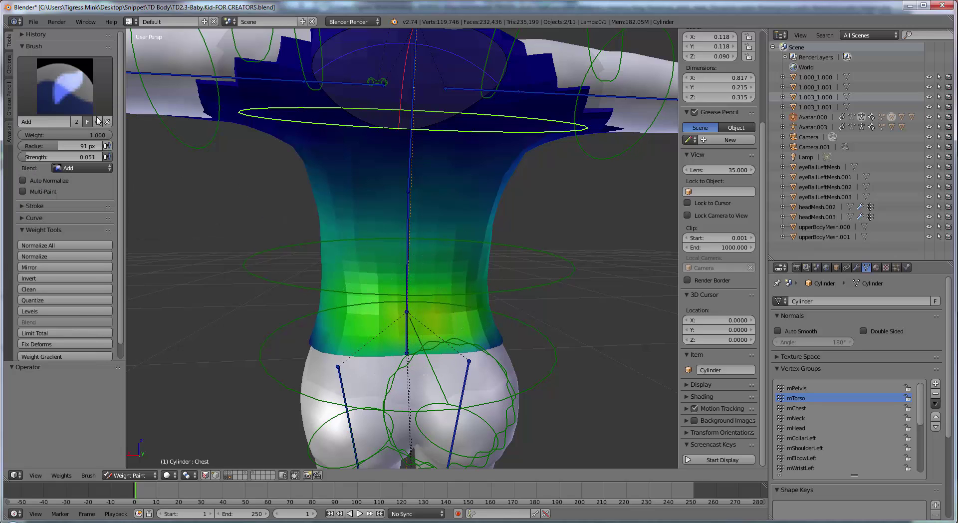
pyautogui.click(65, 84)
pyautogui.click(82, 140)
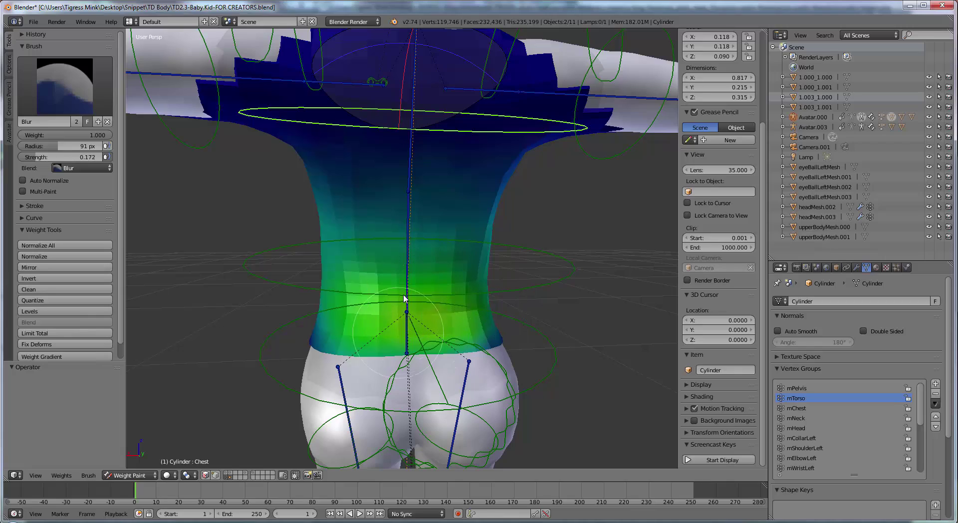